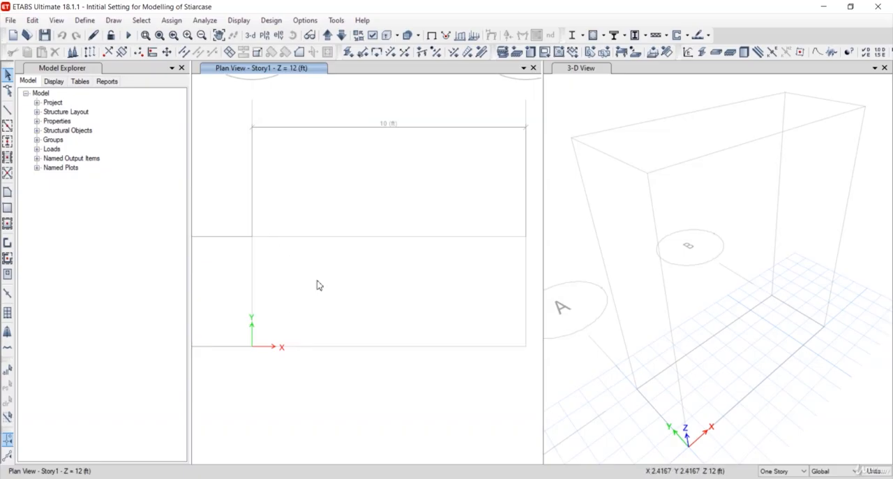
# Place joint objects at Story1 with a 24 in plan X offset from grid points A-2 and A-1
pyautogui.moveTo(326, 288); pyautogui.dragTo(325, 287, button='middle')
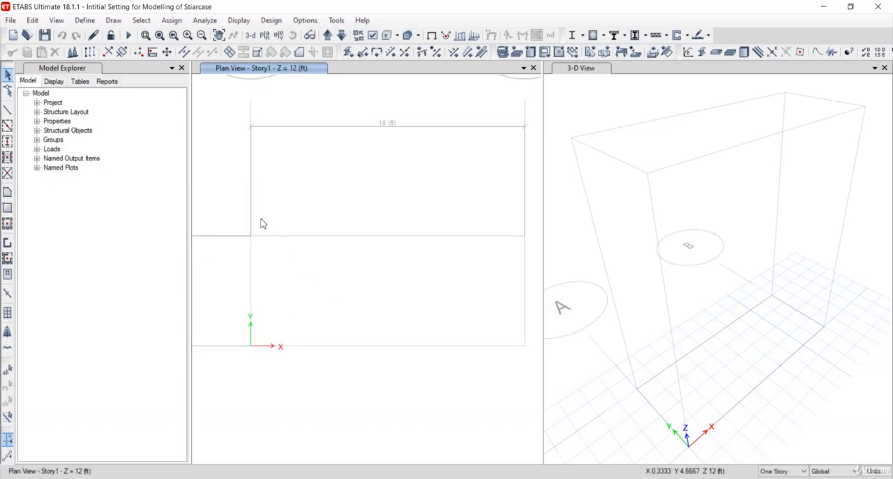
pyautogui.click(114, 21)
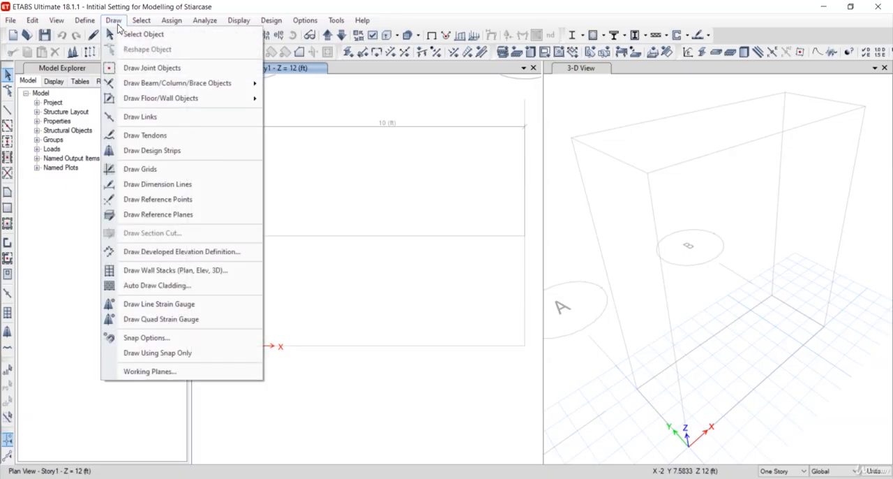
pyautogui.click(144, 69)
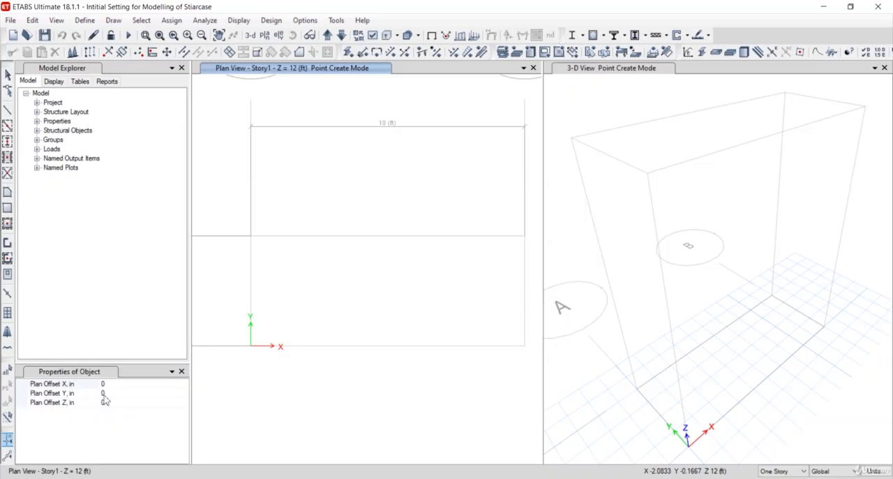
pyautogui.scroll(-3, 294, 304)
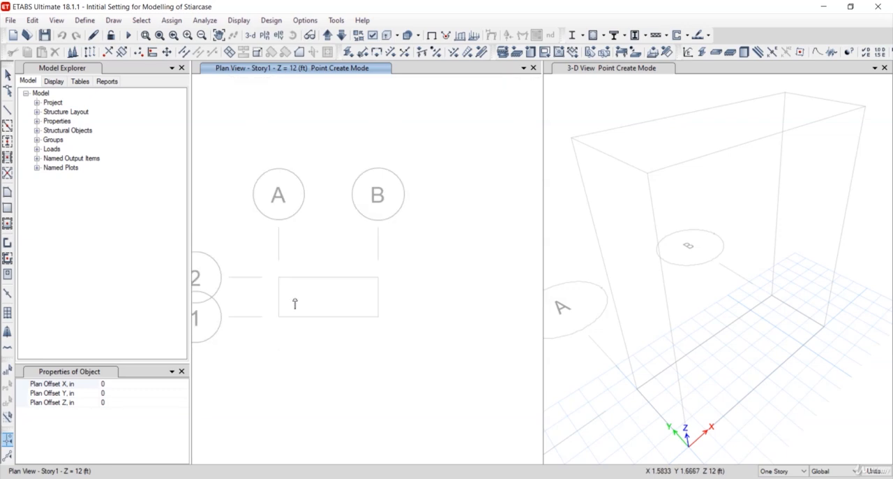
pyautogui.scroll(3, 283, 293)
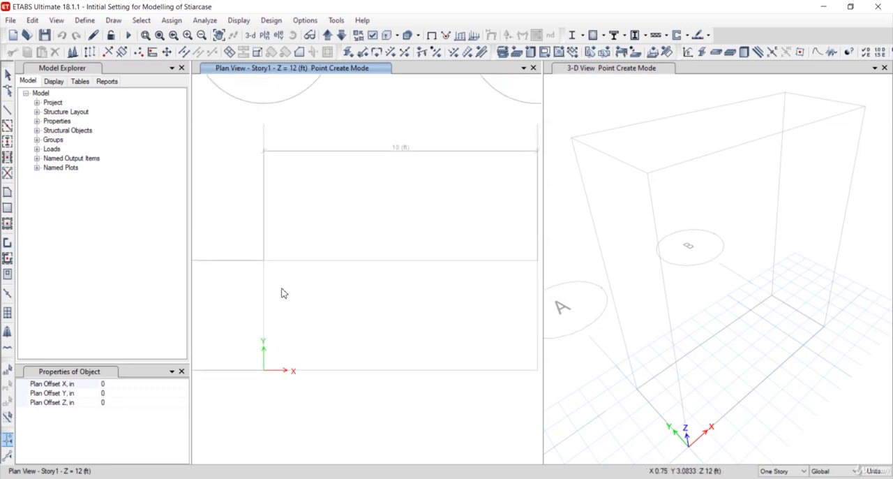
pyautogui.moveTo(282, 289); pyautogui.dragTo(290, 267, button='middle')
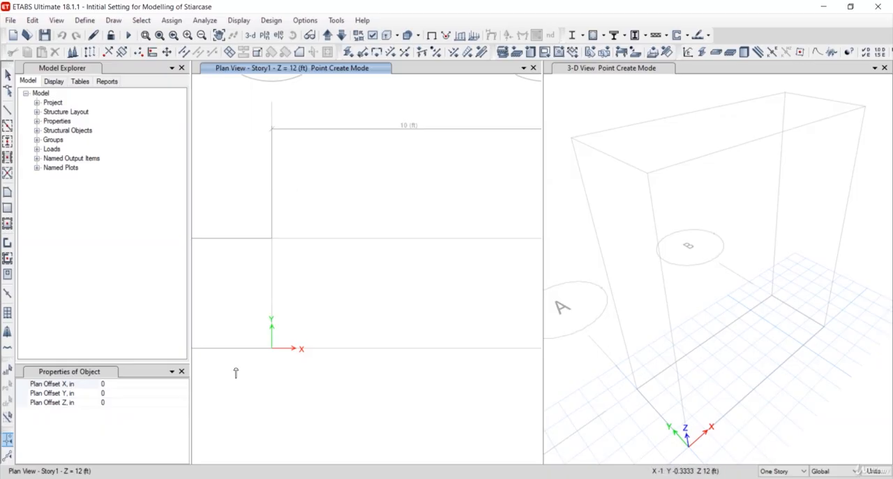
pyautogui.click(107, 384)
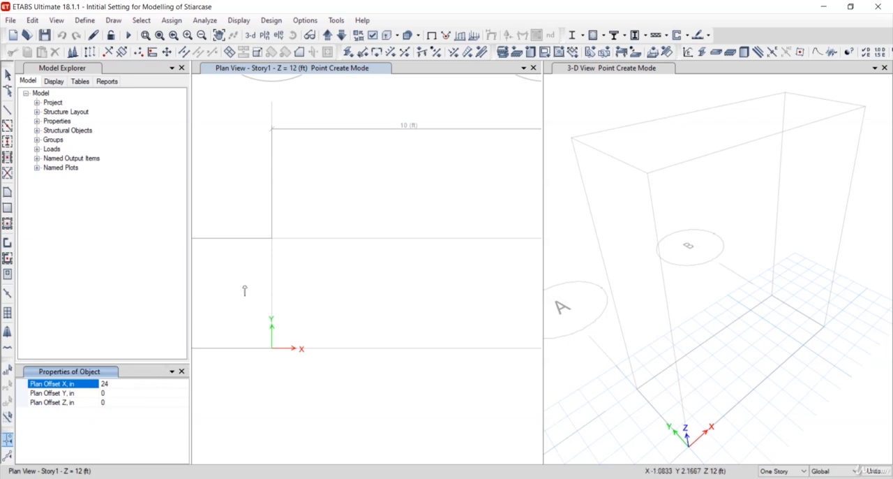
pyautogui.click(273, 242)
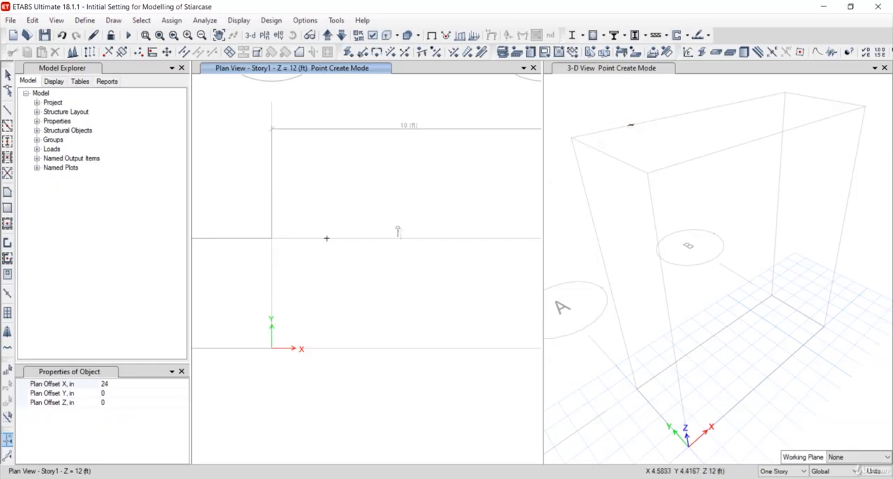
pyautogui.click(272, 350)
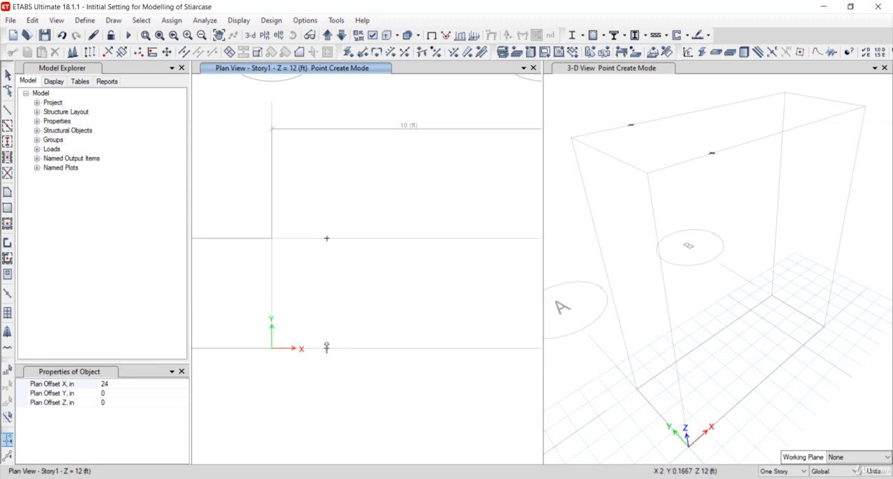
# Place joints from grid point A-1 at offsets X 24 in, Y 24 in and at X 0, Y 24 in
pyautogui.scroll(-3, 293, 319)
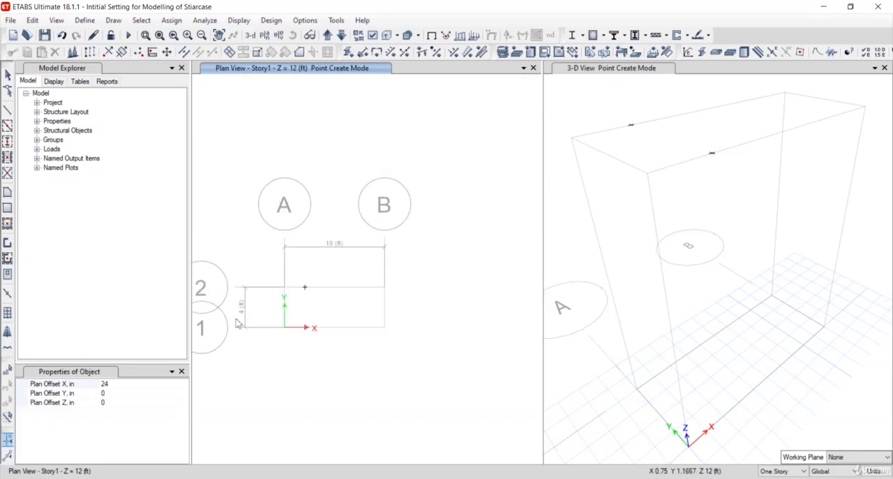
pyautogui.scroll(3, 288, 327)
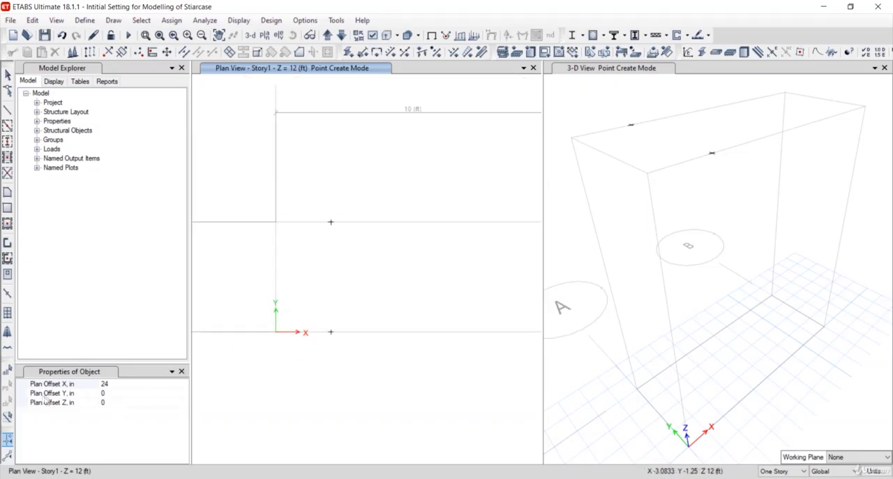
pyautogui.click(104, 393)
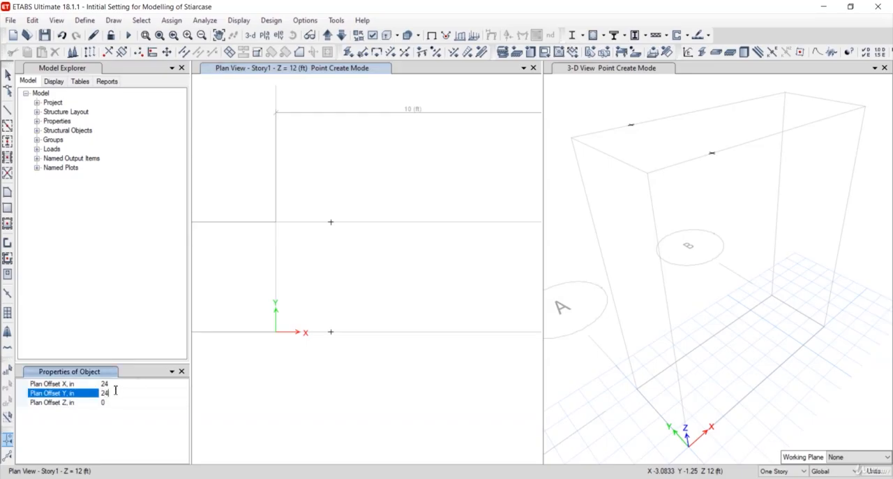
pyautogui.click(275, 333)
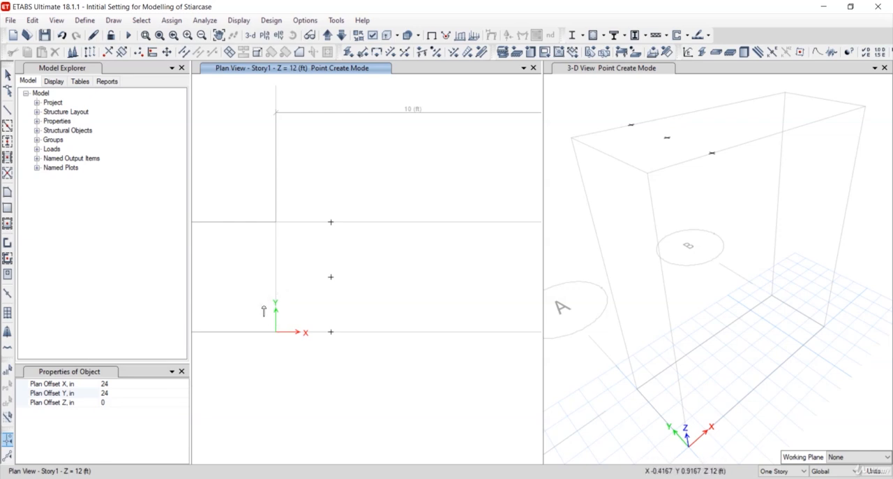
pyautogui.click(108, 384)
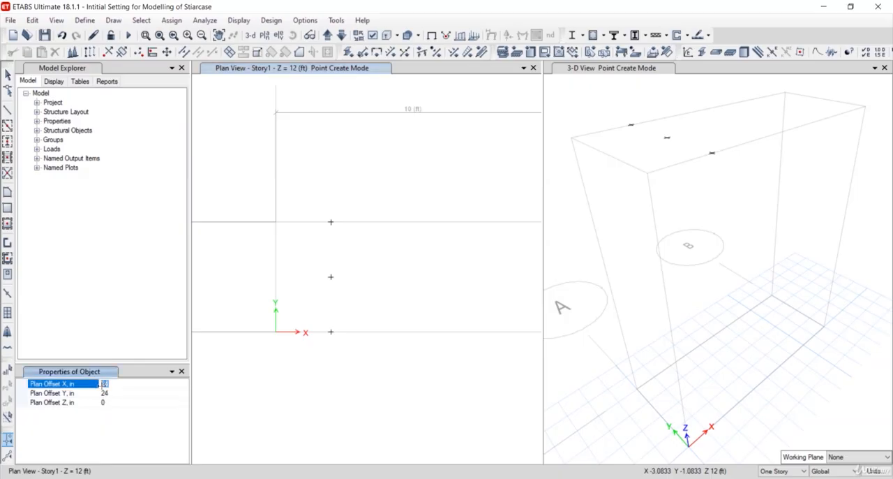
pyautogui.write('0')
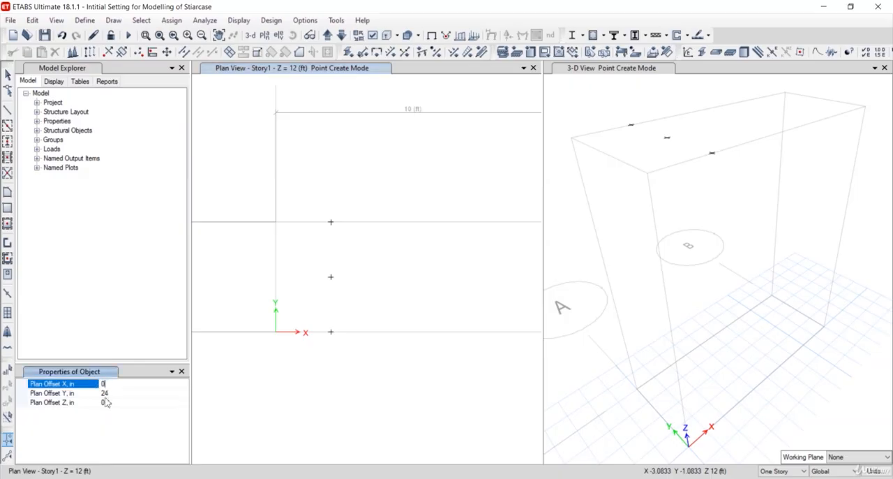
pyautogui.click(277, 333)
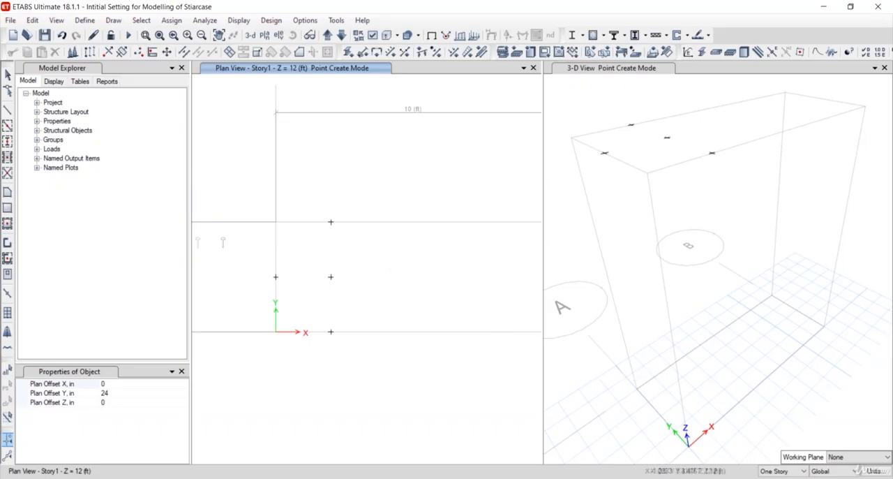
# Place the Column section at all four grid intersections with the plan Y offset set to 0
pyautogui.click(7, 140)
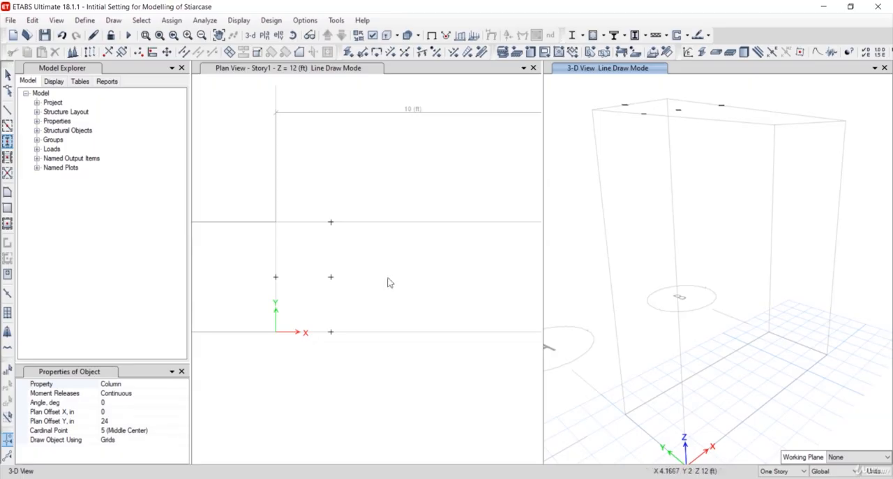
pyautogui.moveTo(451, 388); pyautogui.dragTo(410, 354, button='middle')
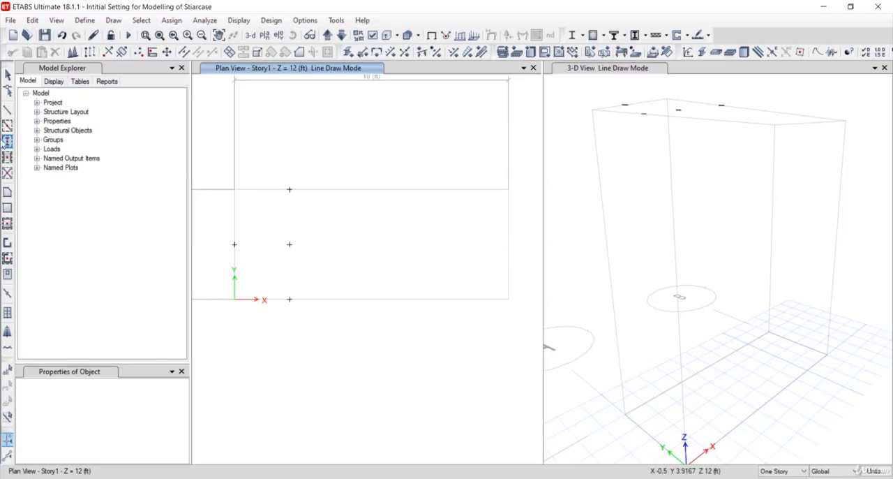
pyautogui.click(7, 141)
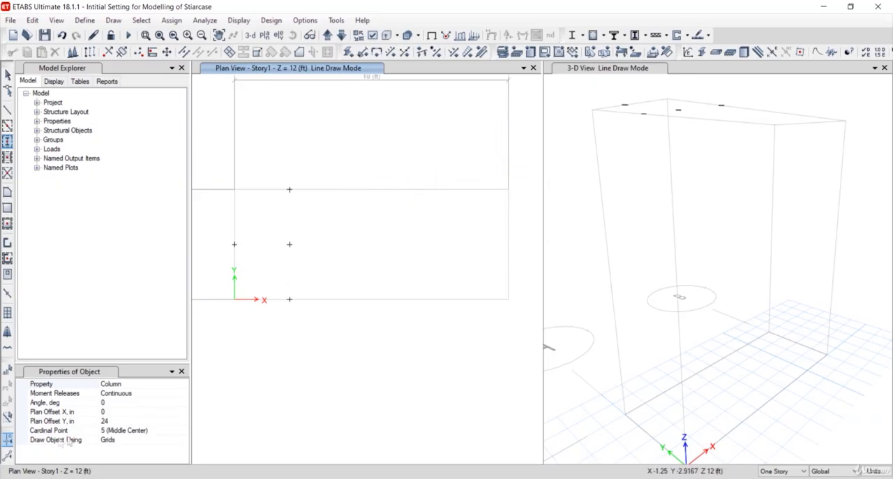
pyautogui.click(110, 421)
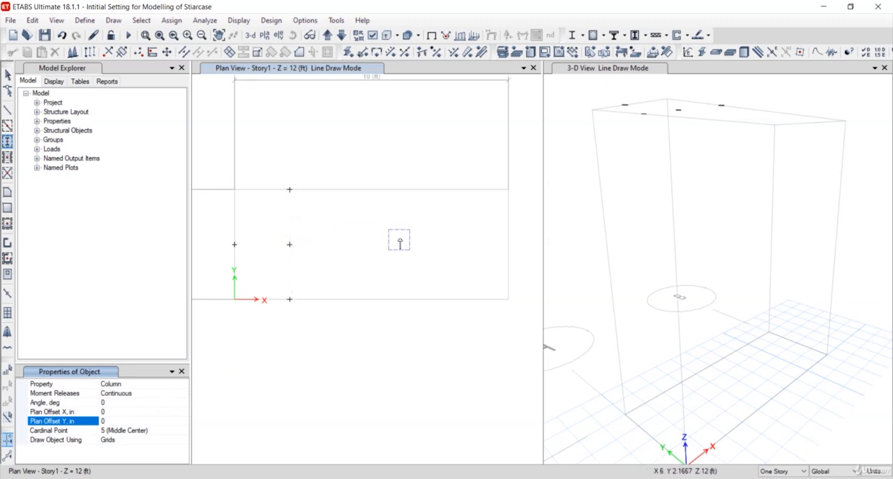
pyautogui.click(235, 192)
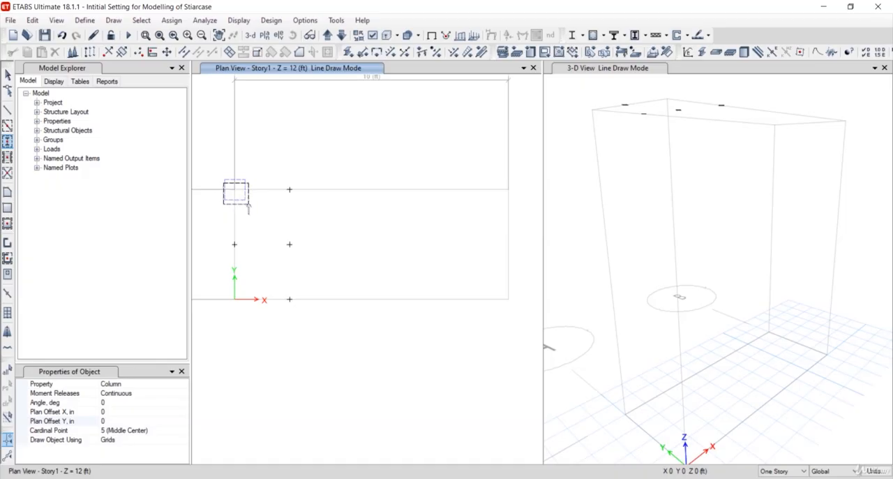
pyautogui.click(248, 208)
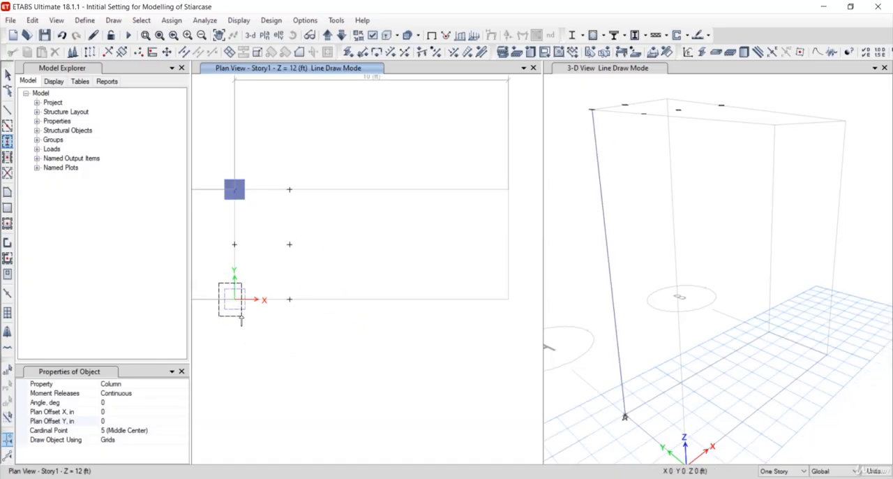
pyautogui.click(241, 321)
pyautogui.moveTo(504, 173); pyautogui.dragTo(525, 323)
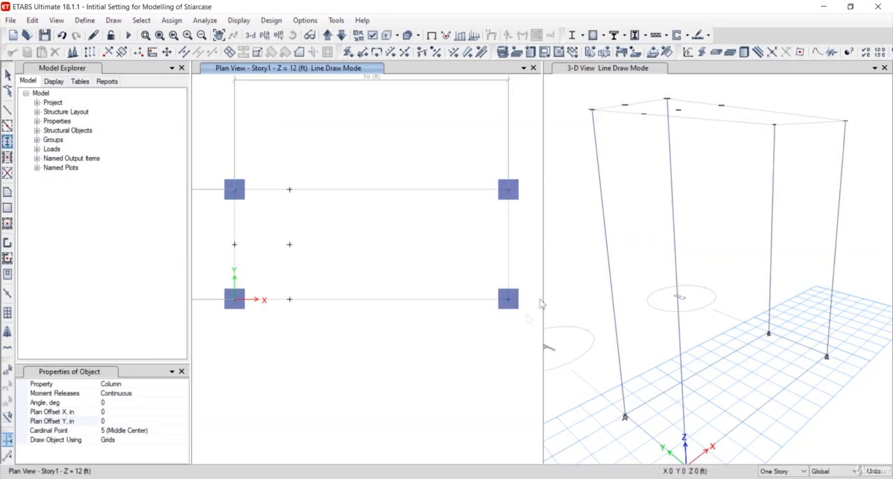
# Draw straight Beam frames at Story1 along grids A and B between grids 1 and 2, setting the story scope to All Stories
pyautogui.keyDown('shift'); pyautogui.moveTo(773, 295); pyautogui.dragTo(737, 314, button='middle'); pyautogui.keyUp('shift')
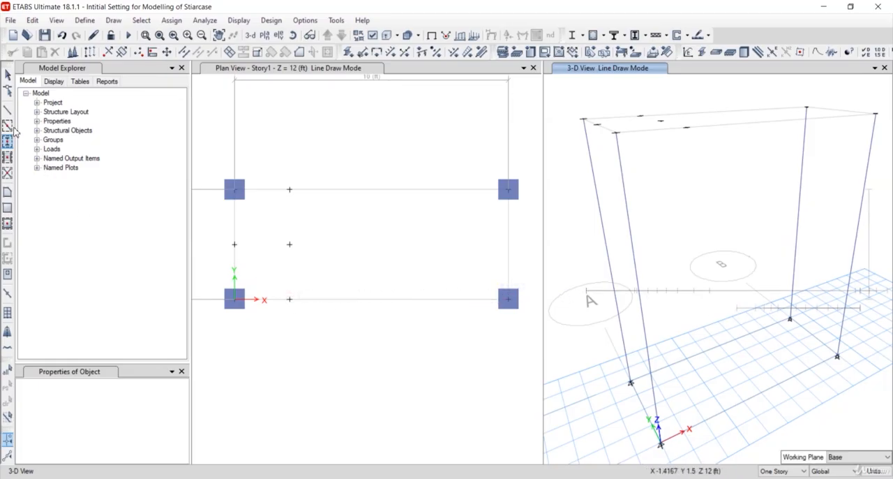
pyautogui.click(7, 126)
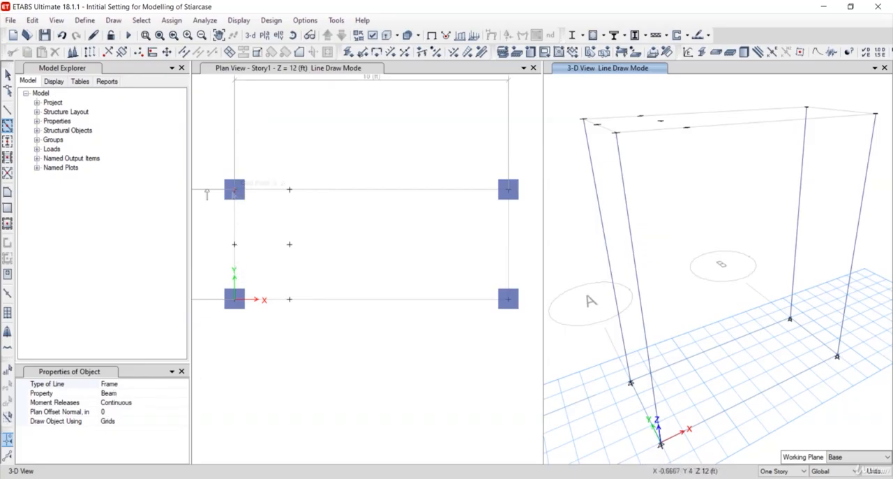
pyautogui.click(8, 111)
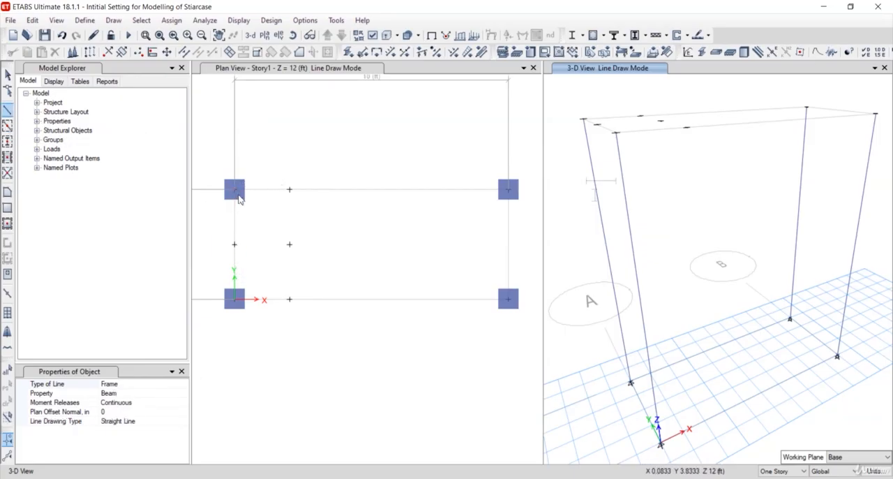
pyautogui.click(235, 189)
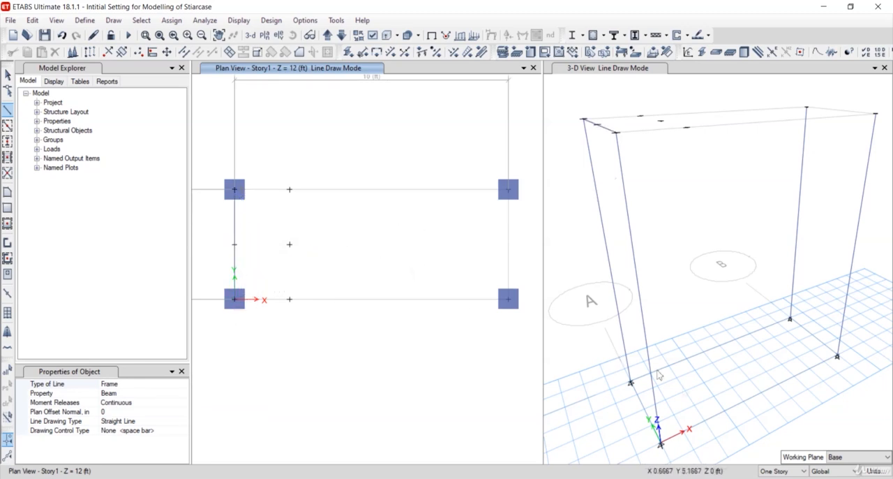
pyautogui.click(776, 477)
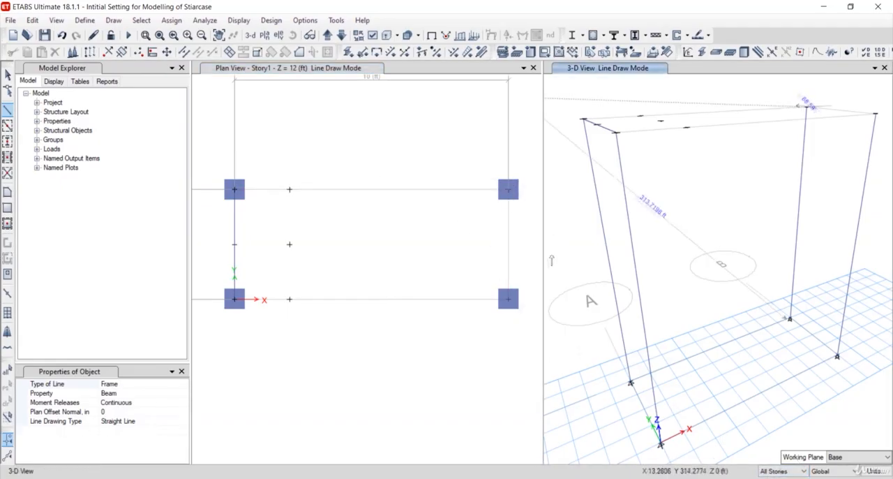
pyautogui.click(509, 190)
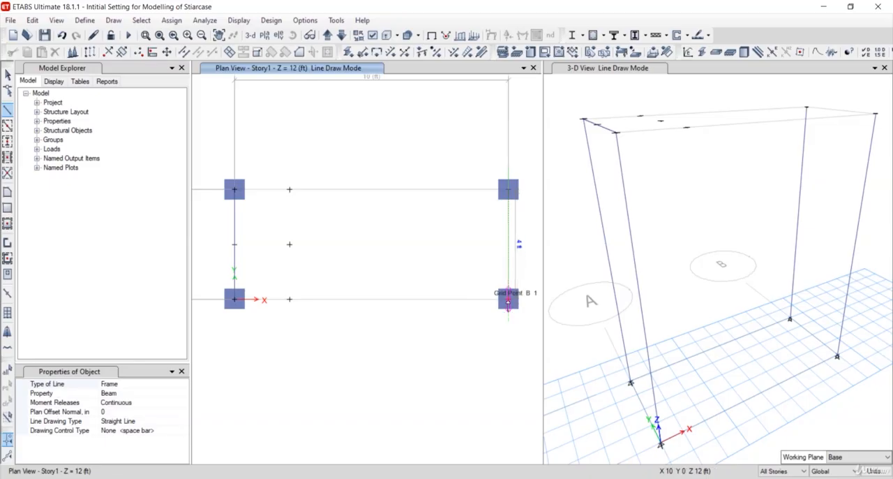
pyautogui.click(508, 299)
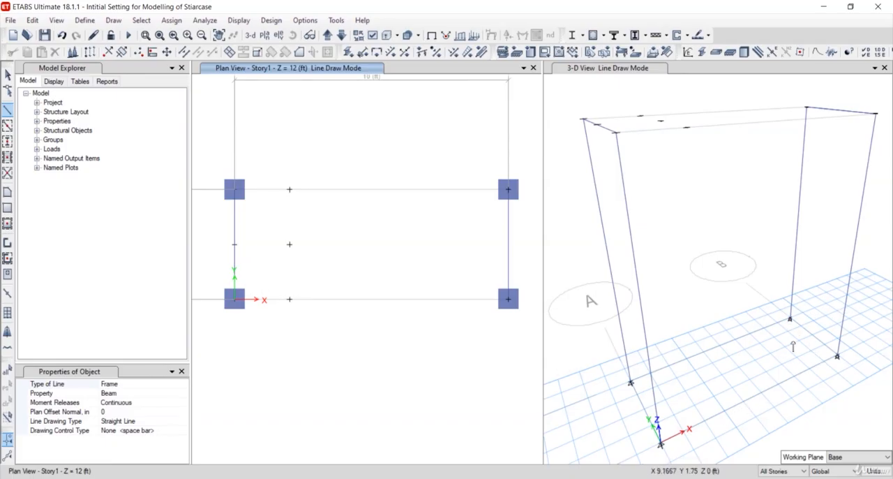
# Draw base-level beams between the column bases along grid B and grid A in the 3-D view
pyautogui.click(792, 319)
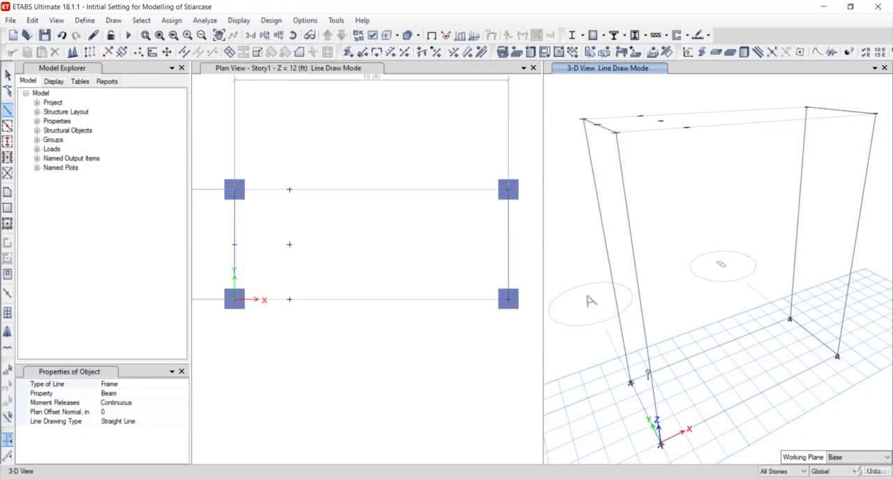
pyautogui.click(631, 383)
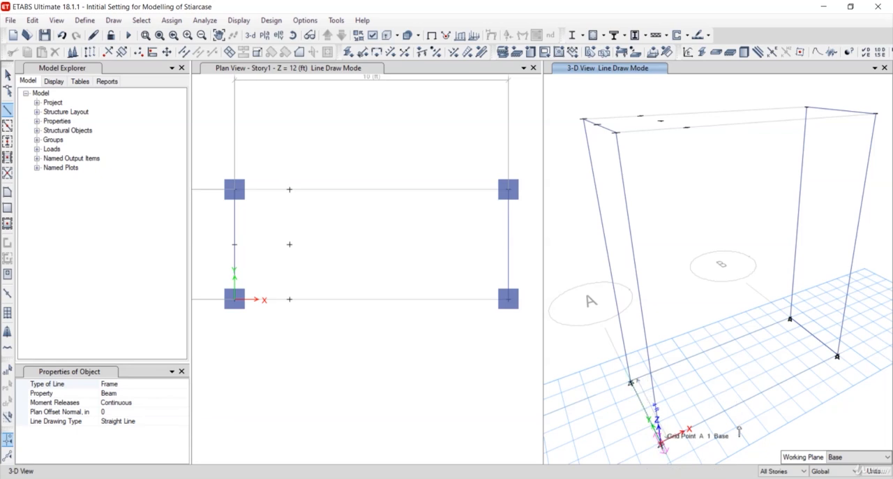
pyautogui.keyDown('shift'); pyautogui.moveTo(740, 429); pyautogui.dragTo(725, 416, button='middle'); pyautogui.keyUp('shift')
pyautogui.keyDown('shift'); pyautogui.moveTo(734, 379); pyautogui.dragTo(731, 370, button='middle'); pyautogui.keyUp('shift')
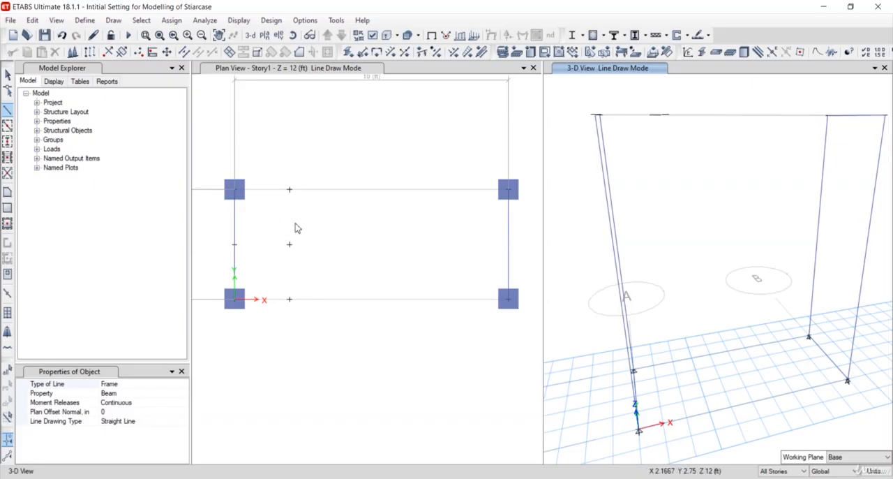
# Draw a 2 ft by 2 ft Staircase slab area from grid point A-2 through the landing joints at Story1
pyautogui.click(8, 193)
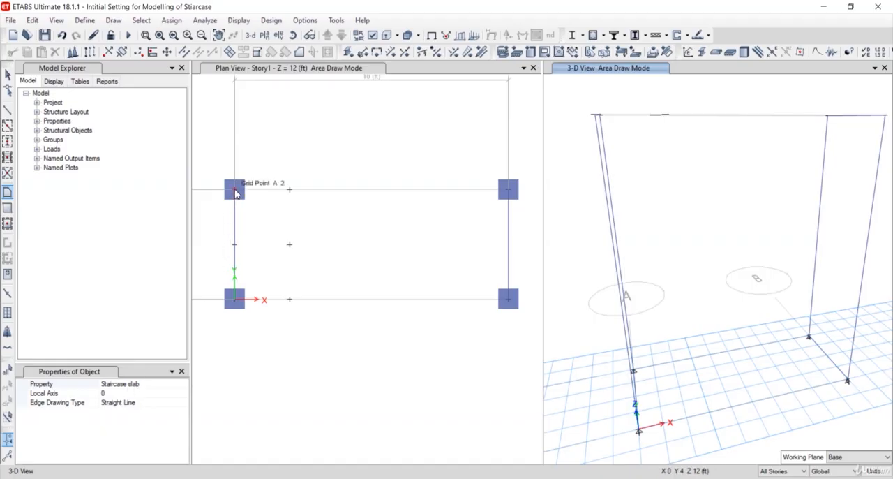
pyautogui.click(236, 191)
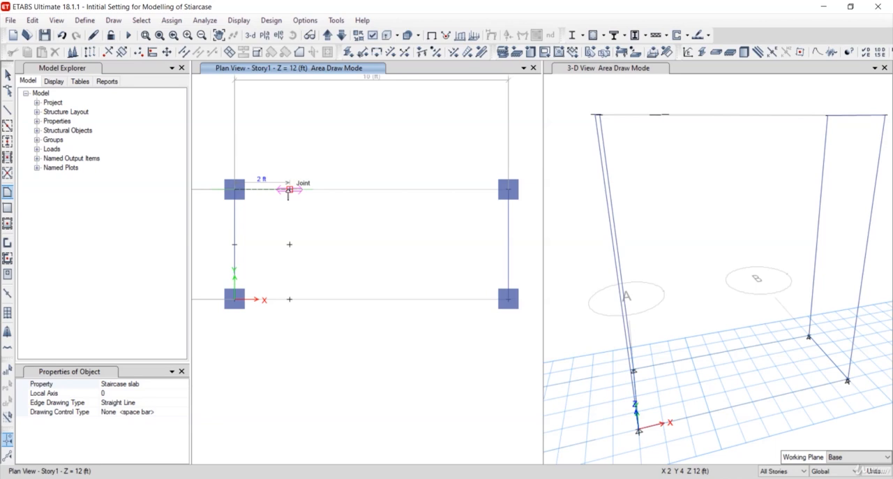
pyautogui.click(289, 189)
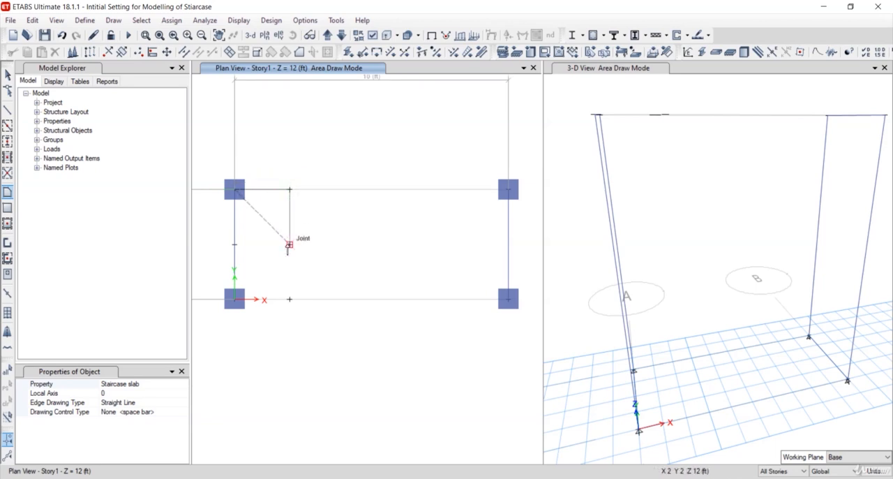
pyautogui.click(289, 244)
pyautogui.click(235, 243)
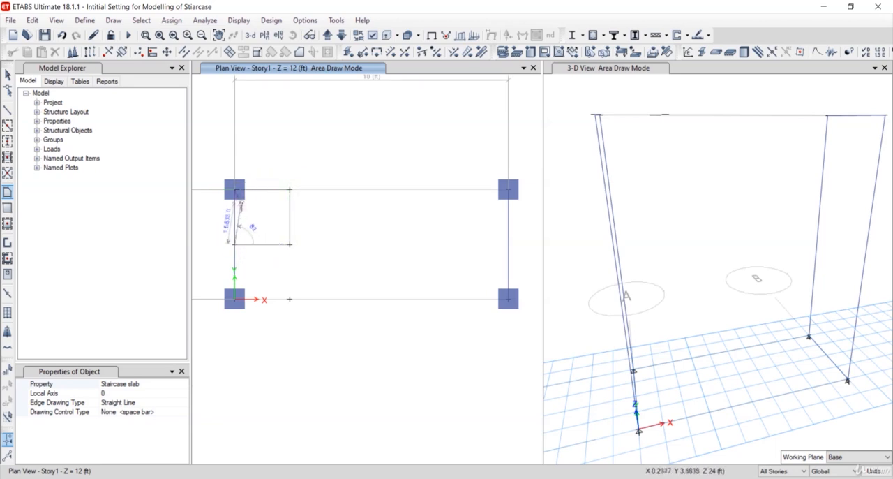
pyautogui.press('Return')
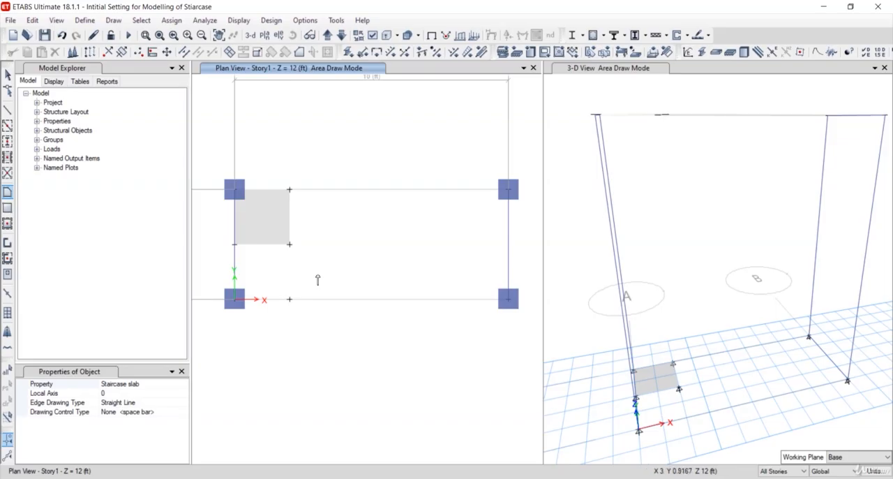
pyautogui.click(235, 244)
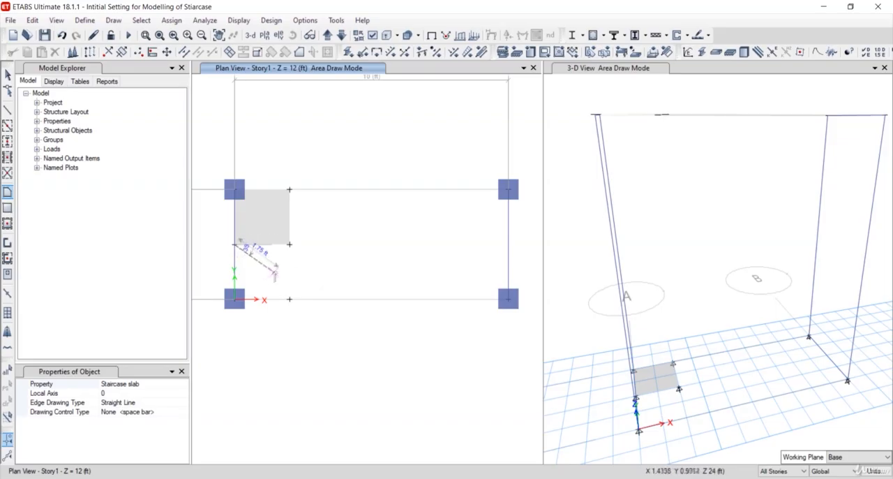
pyautogui.click(289, 243)
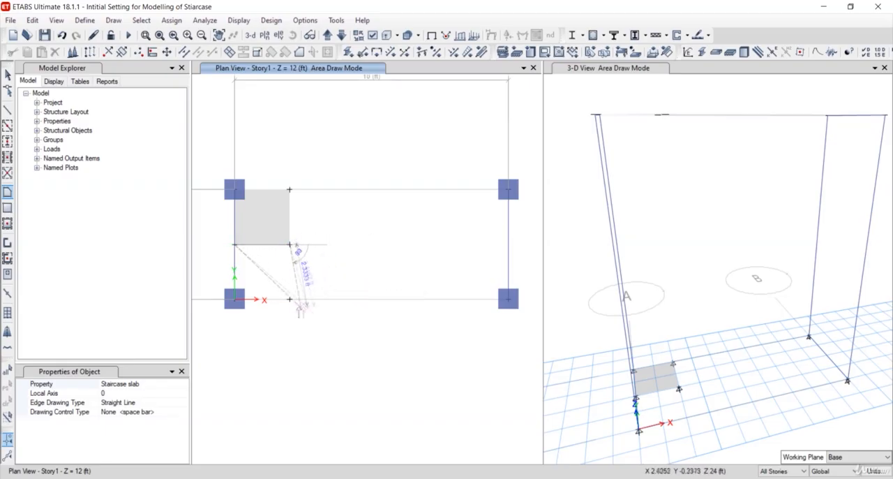
pyautogui.click(290, 299)
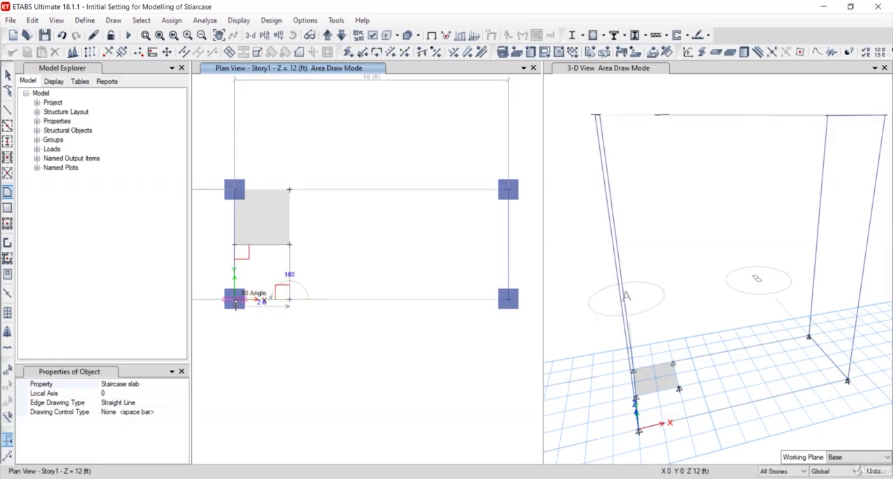
pyautogui.click(235, 299)
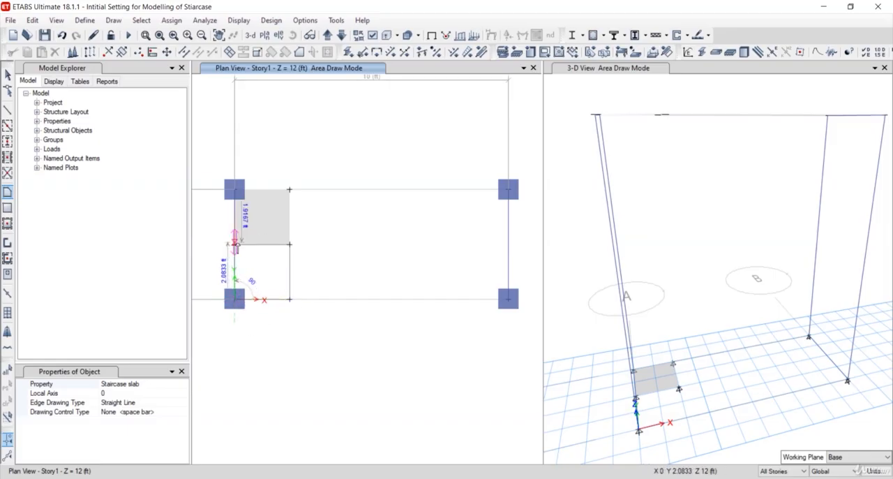
pyautogui.click(235, 243)
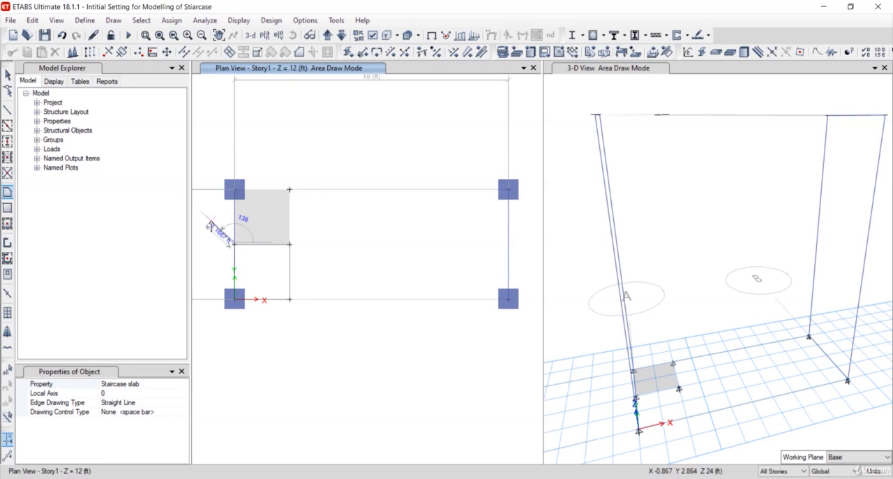
pyautogui.press('Escape')
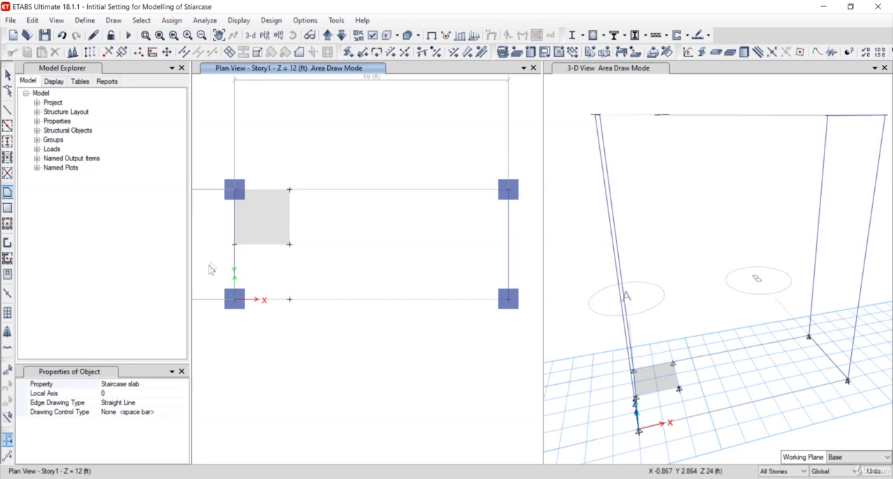
# Draw a second 2 ft by 2 ft Staircase slab area between the middle landing joints and grid line 1, cornering at A-1
pyautogui.click(236, 243)
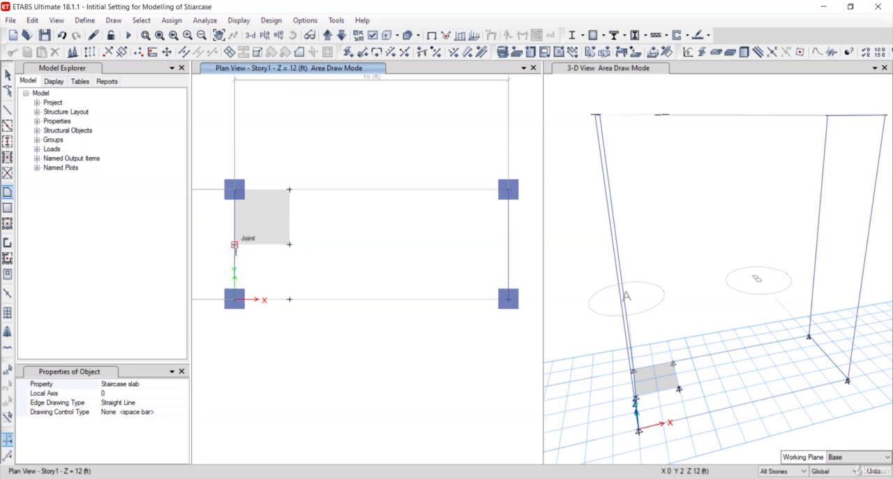
pyautogui.click(290, 244)
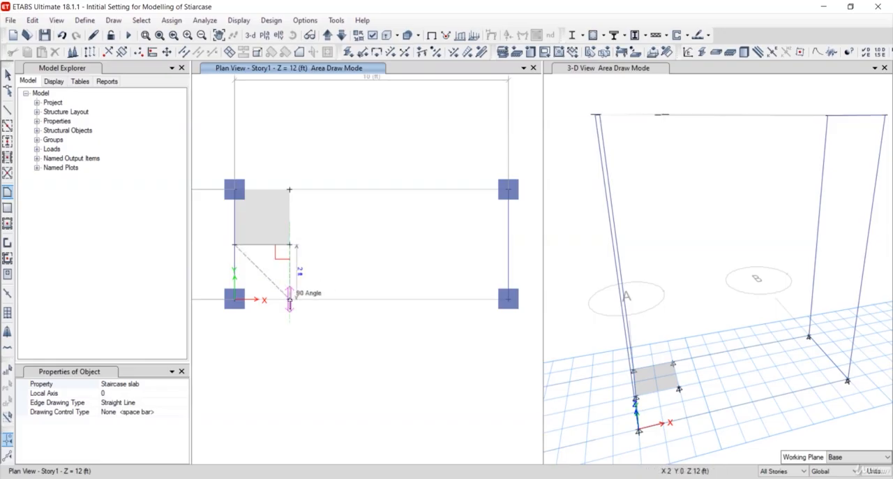
pyautogui.click(289, 299)
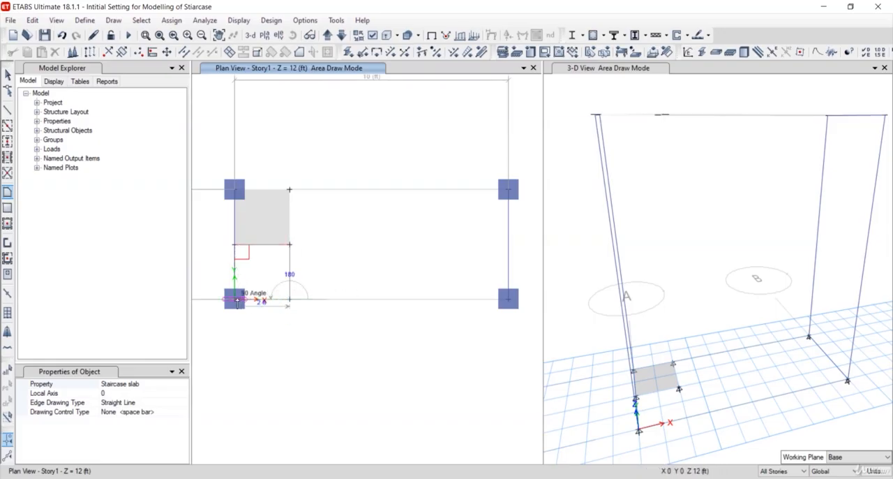
pyautogui.click(235, 298)
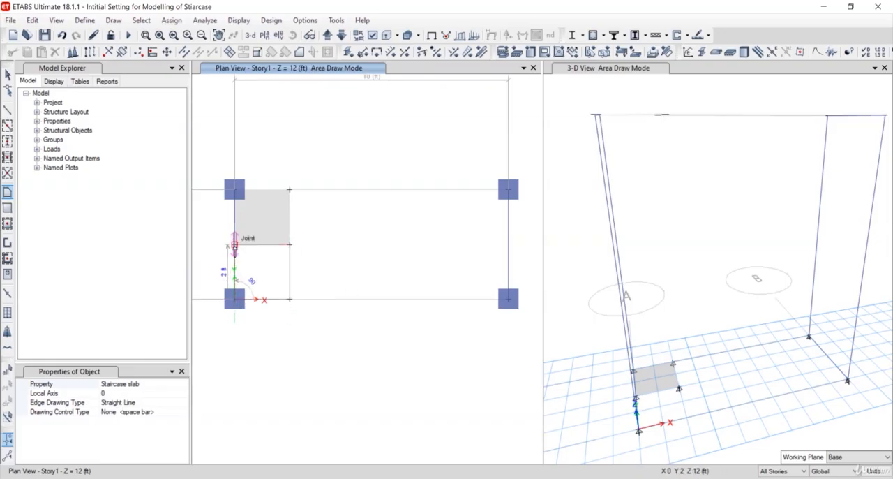
pyautogui.press('Return')
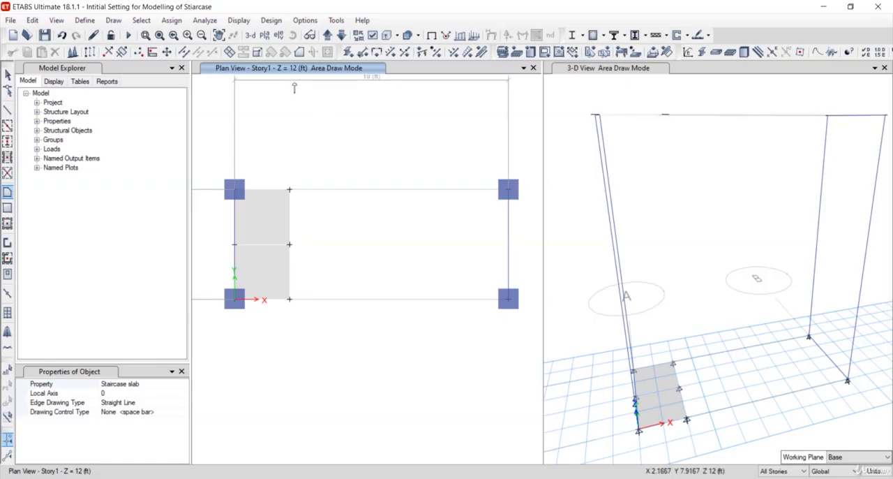
# Check the landing slabs in the Base plan, return to the Story1 plan and set the story scope to One Story
pyautogui.scroll(-3, 349, 238)
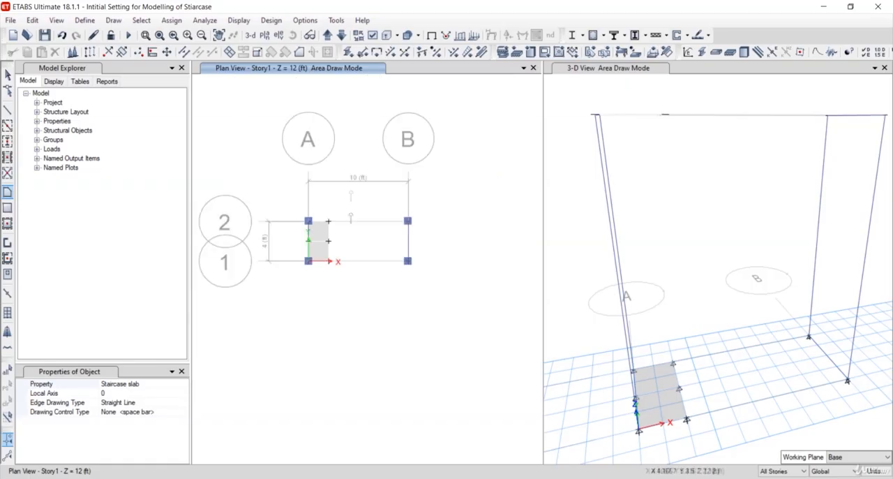
pyautogui.click(327, 36)
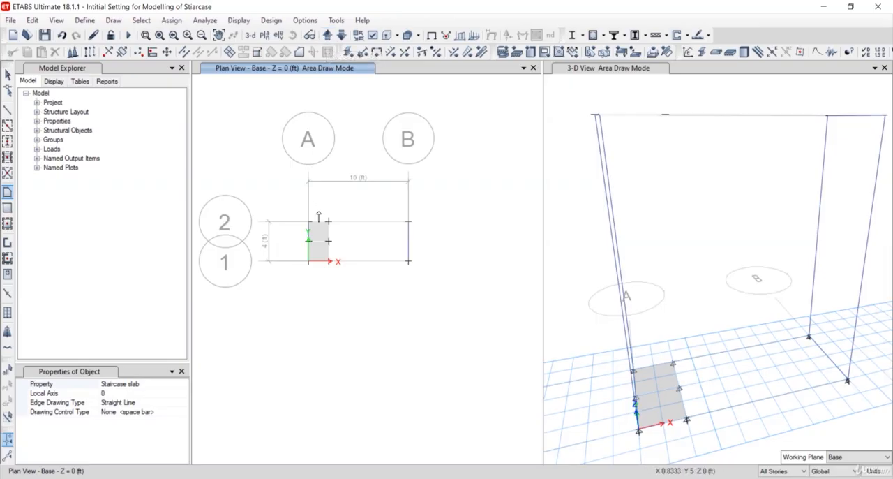
pyautogui.scroll(4, 355, 241)
pyautogui.scroll(-2, 294, 220)
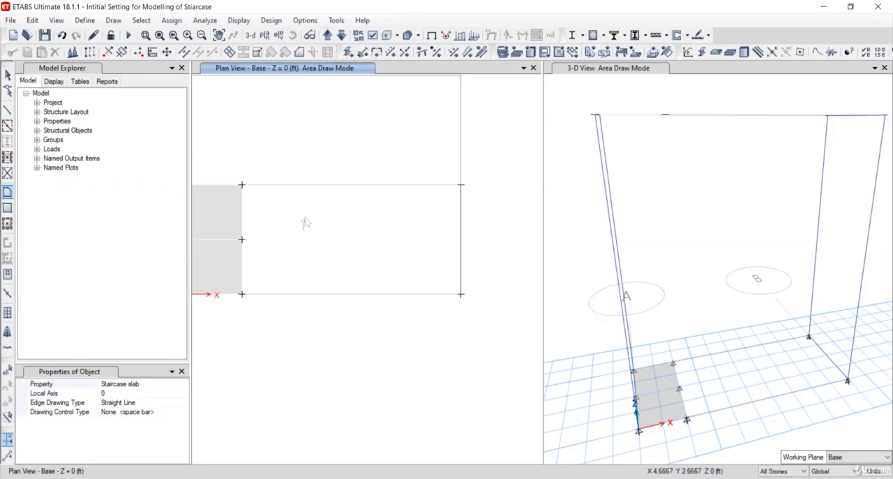
pyautogui.click(332, 39)
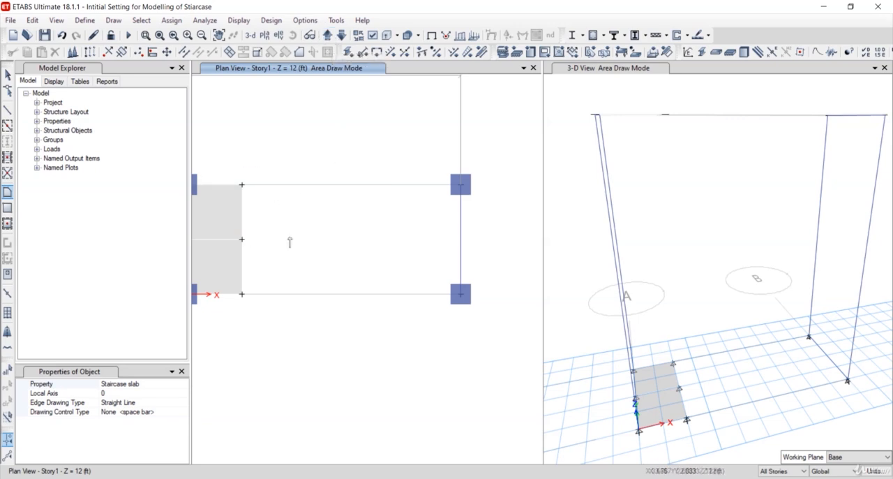
pyautogui.moveTo(306, 246); pyautogui.dragTo(337, 250, button='middle')
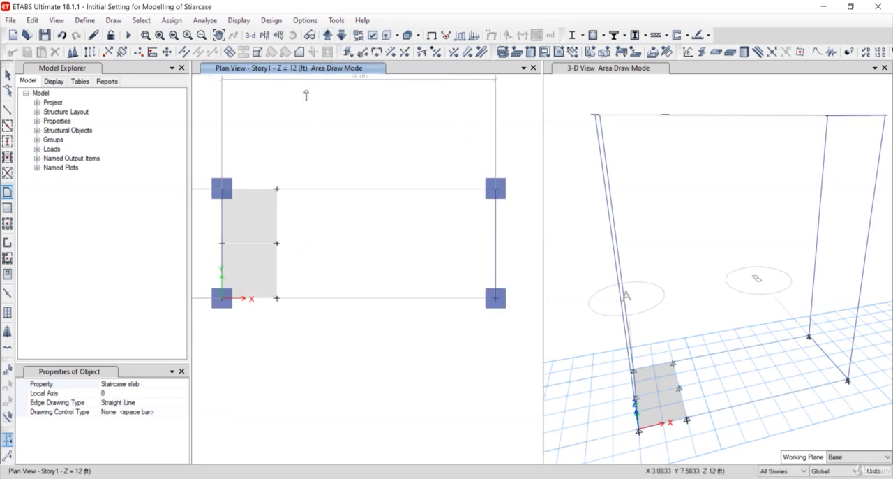
pyautogui.click(787, 472)
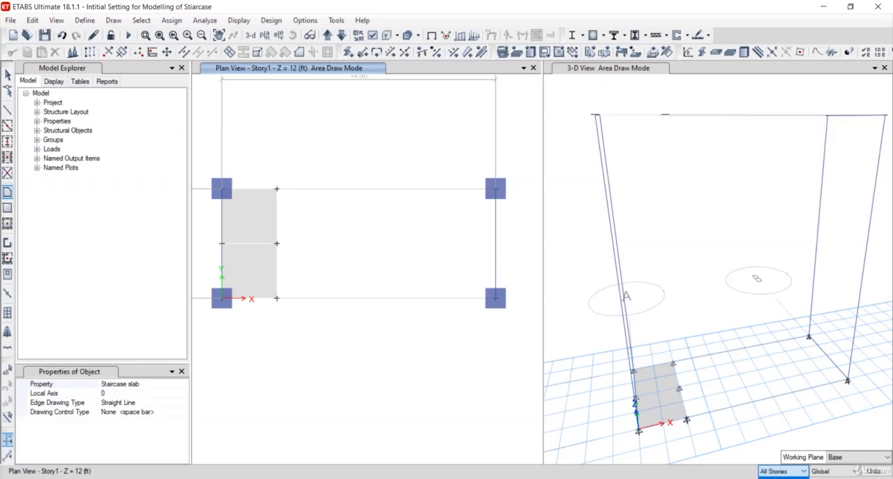
# Inspect both landing levels in the 3-D view and end area drawing to return to object selection
pyautogui.click(694, 411)
pyautogui.keyDown('shift'); pyautogui.moveTo(694, 405); pyautogui.dragTo(689, 447, button='middle'); pyautogui.keyUp('shift')
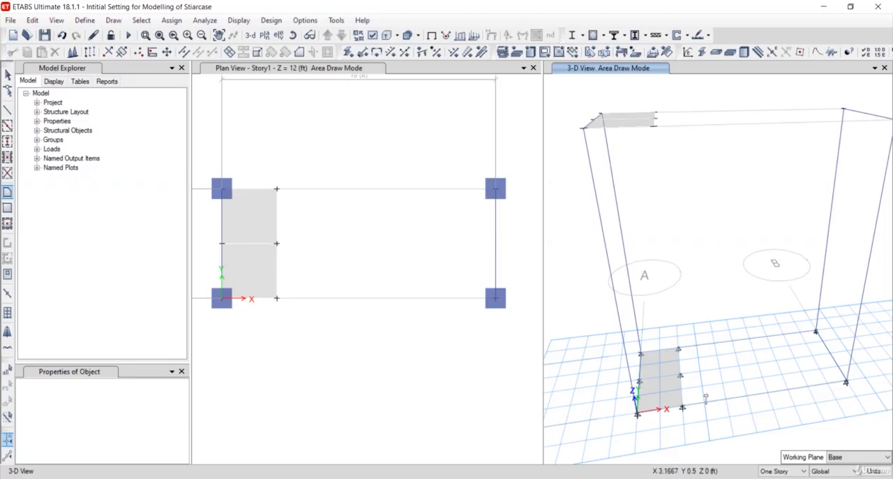
pyautogui.keyDown('shift'); pyautogui.moveTo(705, 398); pyautogui.dragTo(682, 354, button='middle'); pyautogui.keyUp('shift')
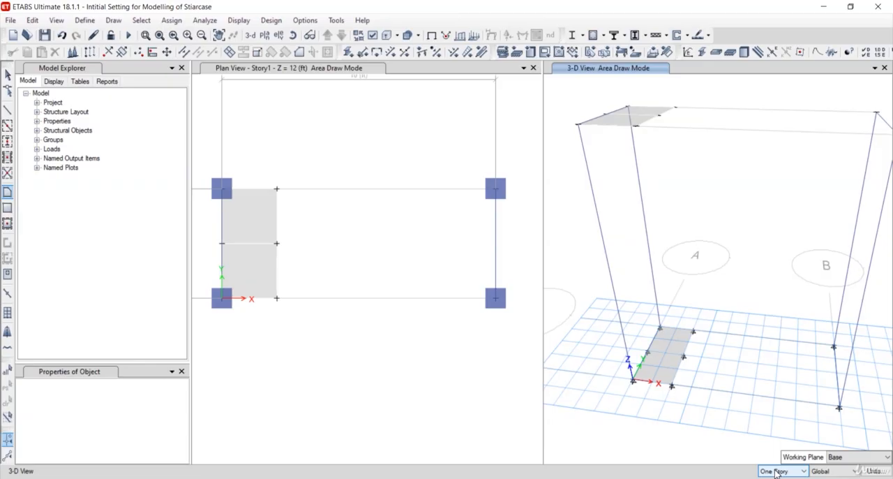
pyautogui.keyDown('shift'); pyautogui.moveTo(662, 428); pyautogui.dragTo(646, 266, button='middle'); pyautogui.keyUp('shift')
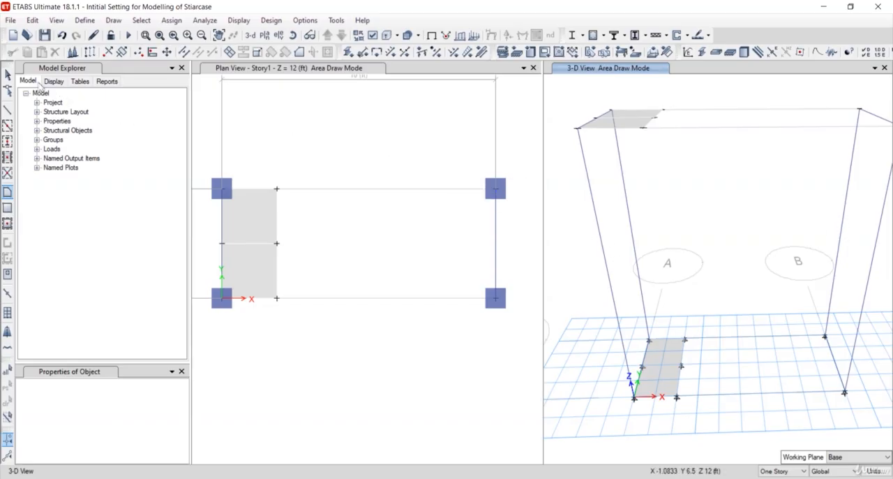
pyautogui.click(7, 74)
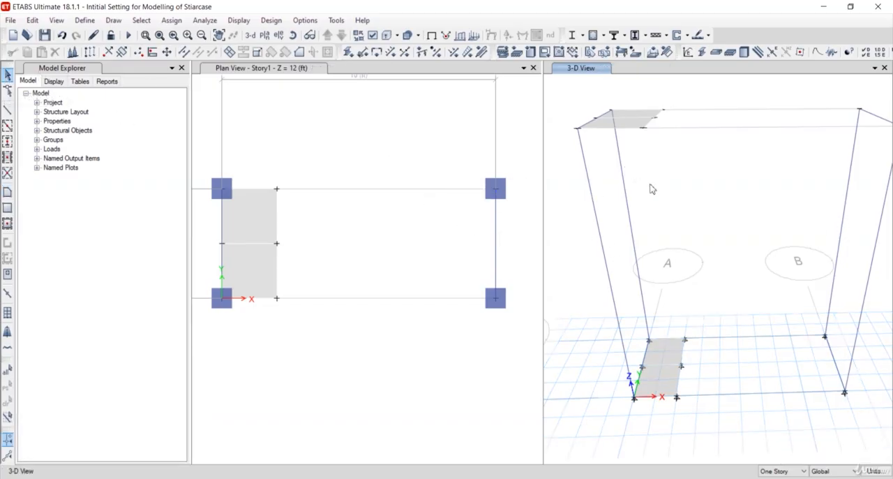
# Try moving the two Story1 landing slabs by Delta X 8 ft, and undo the move
pyautogui.moveTo(695, 214); pyautogui.dragTo(759, 320, button='middle')
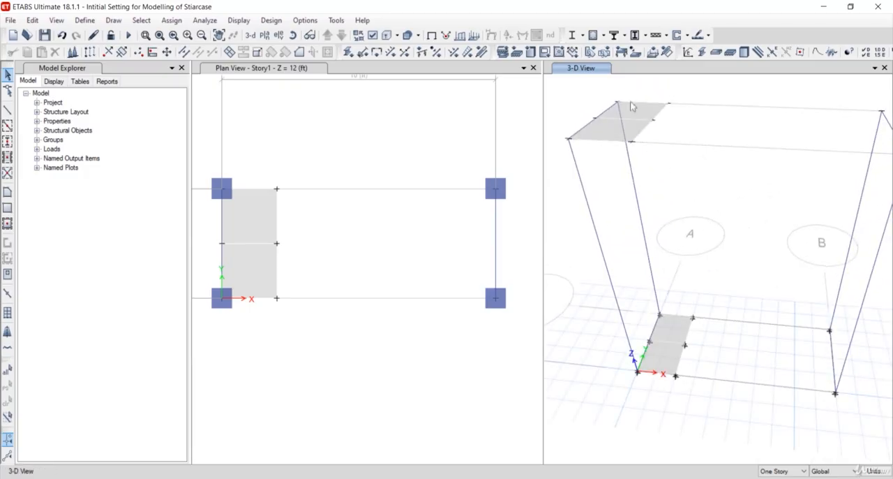
pyautogui.click(654, 116)
pyautogui.click(653, 116)
pyautogui.click(644, 112)
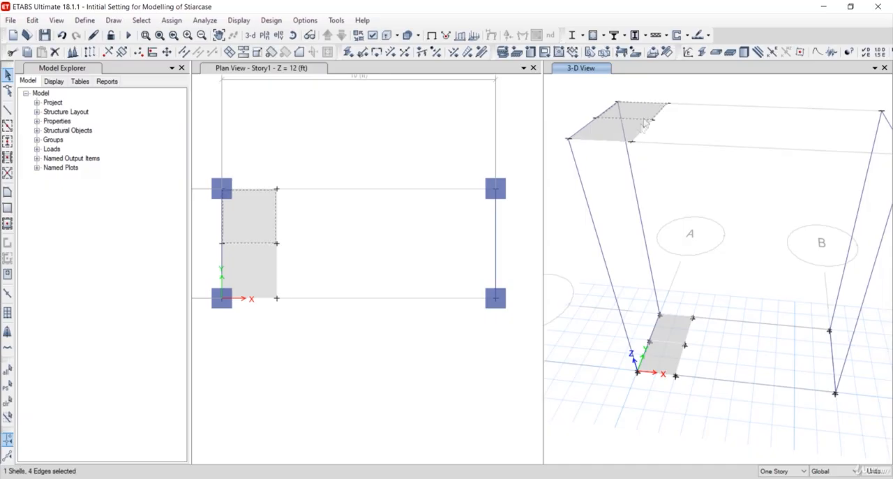
pyautogui.click(616, 139)
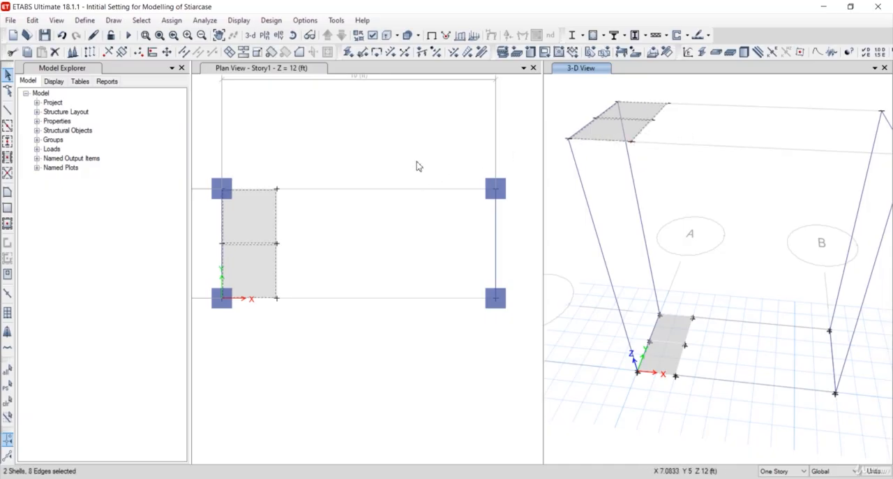
pyautogui.hotkey('ctrl', 'm')
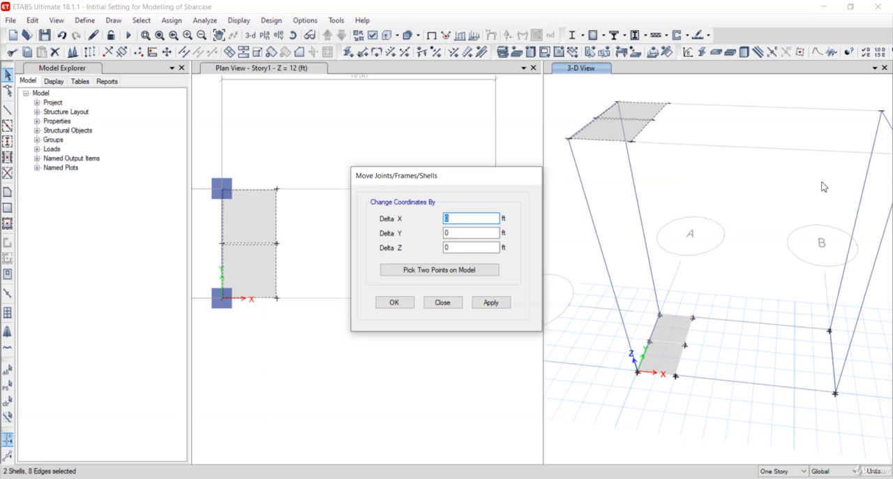
pyautogui.keyDown('shift'); pyautogui.moveTo(826, 186); pyautogui.dragTo(817, 179, button='middle'); pyautogui.keyUp('shift')
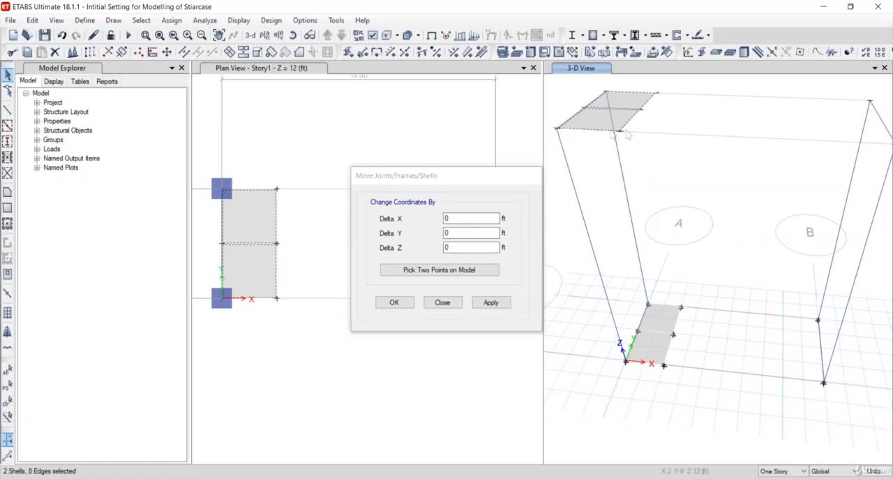
pyautogui.scroll(-3, 841, 163)
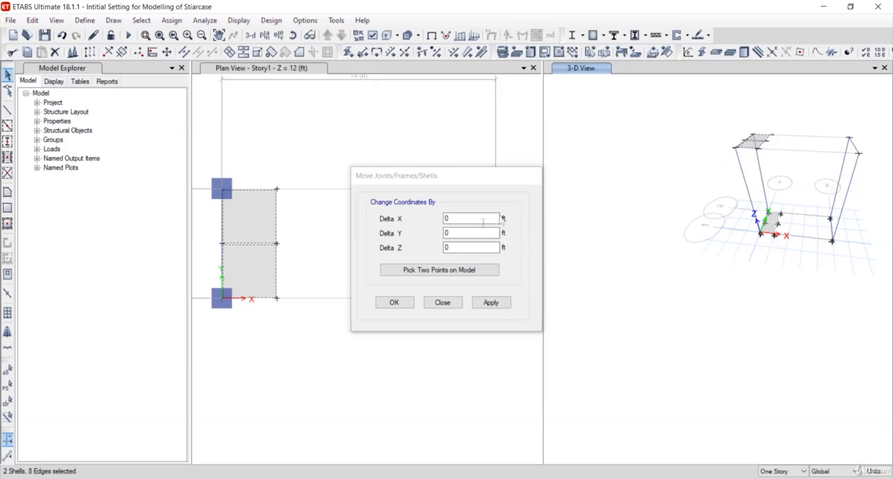
pyautogui.doubleClick(445, 219)
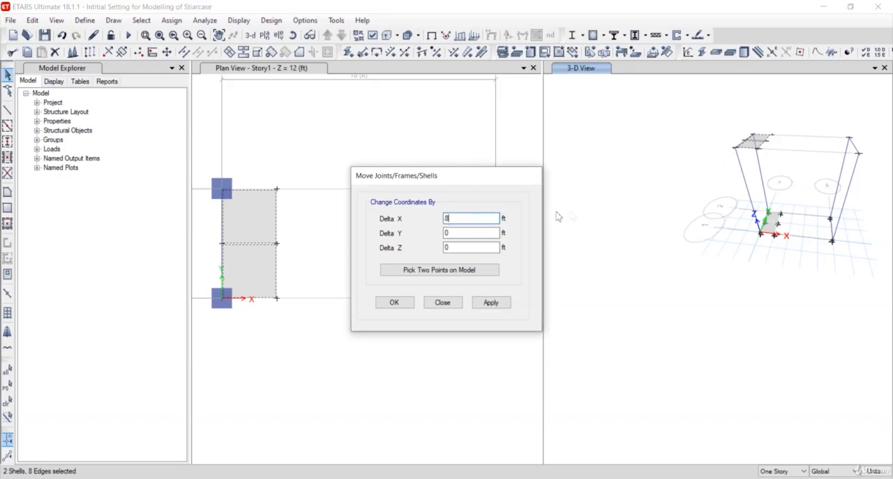
pyautogui.click(493, 302)
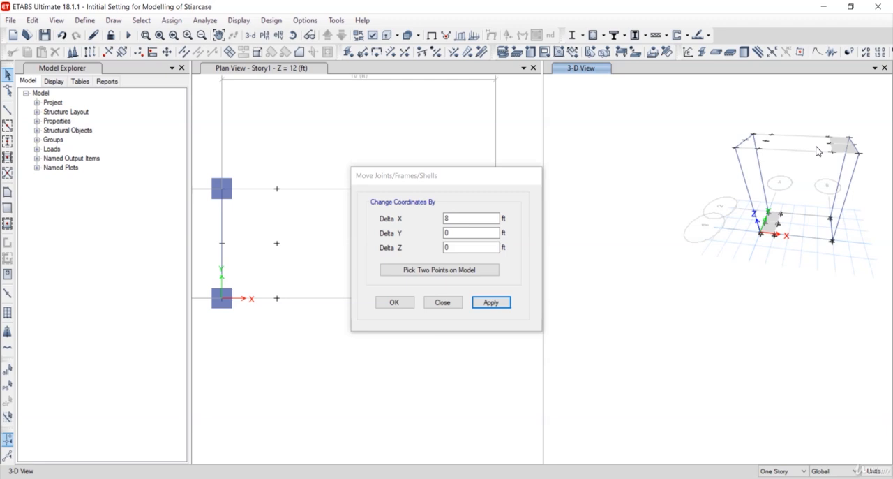
pyautogui.hotkey('ctrl', 'z')
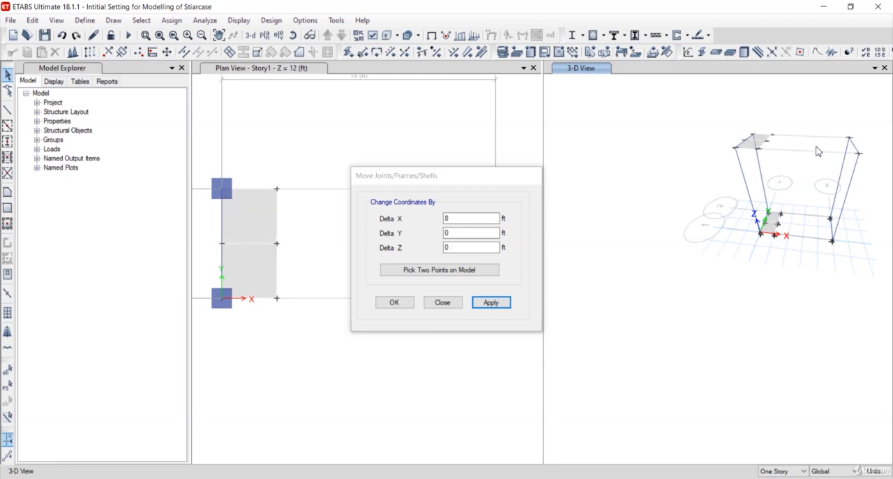
# Replicate the two Story1 landing slabs at grid line A once by dx 8 ft and dy 0 ft
pyautogui.click(450, 304)
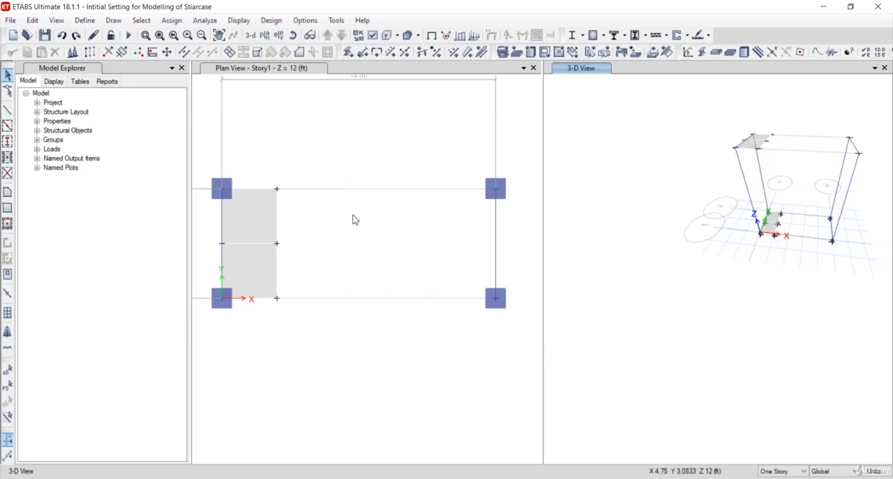
pyautogui.click(9, 386)
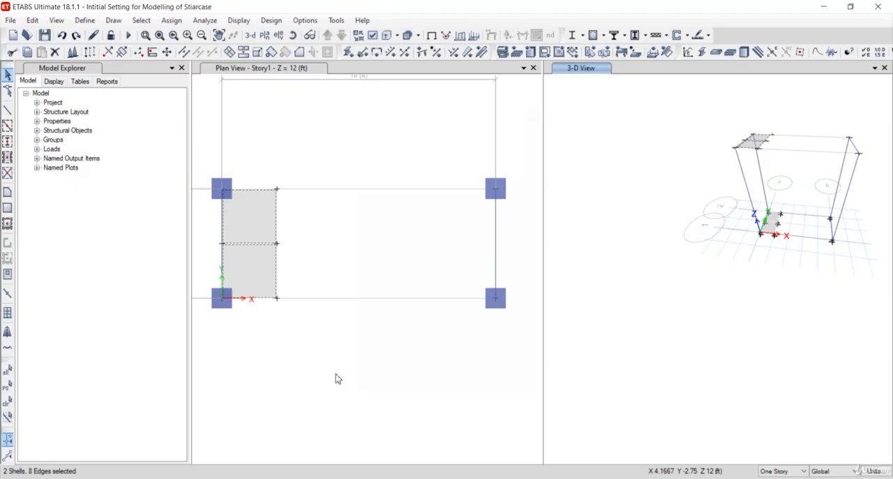
pyautogui.hotkey('ctrl', 'r')
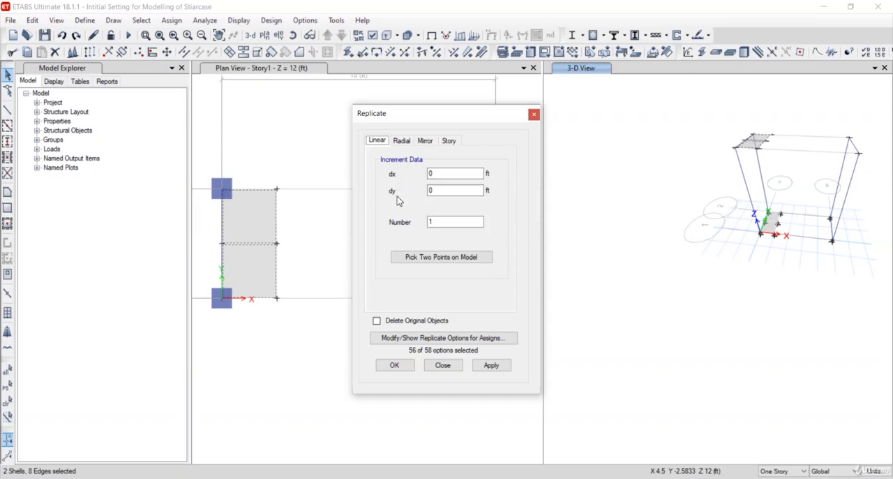
pyautogui.moveTo(435, 175); pyautogui.dragTo(423, 177)
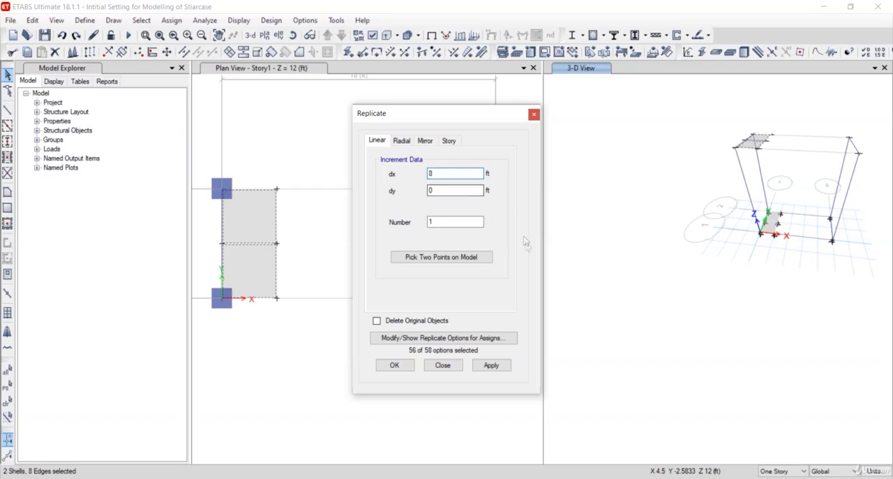
pyautogui.click(497, 365)
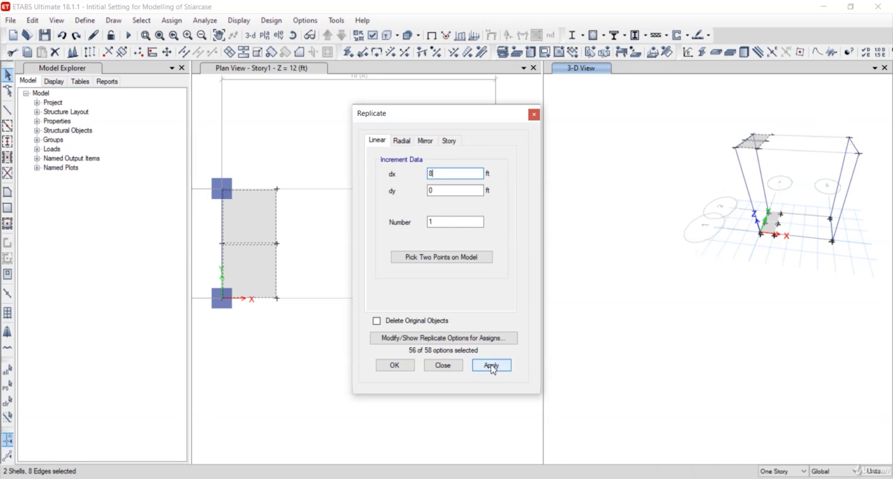
pyautogui.click(491, 367)
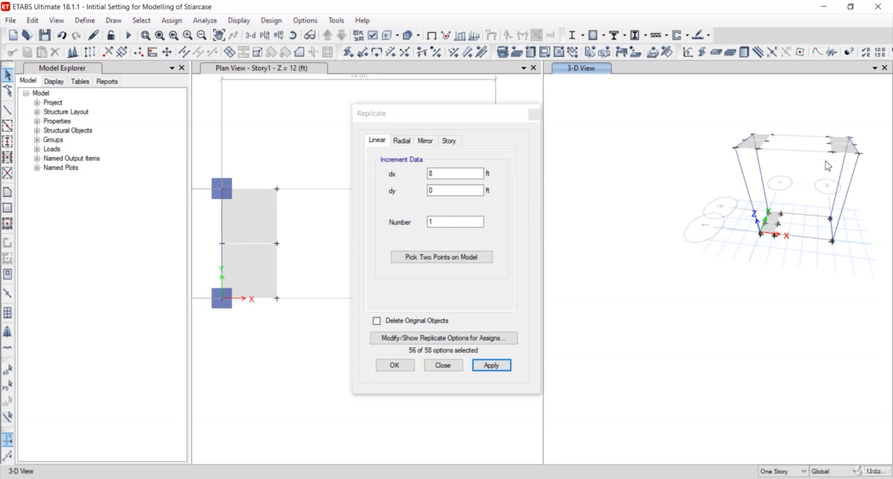
pyautogui.click(442, 365)
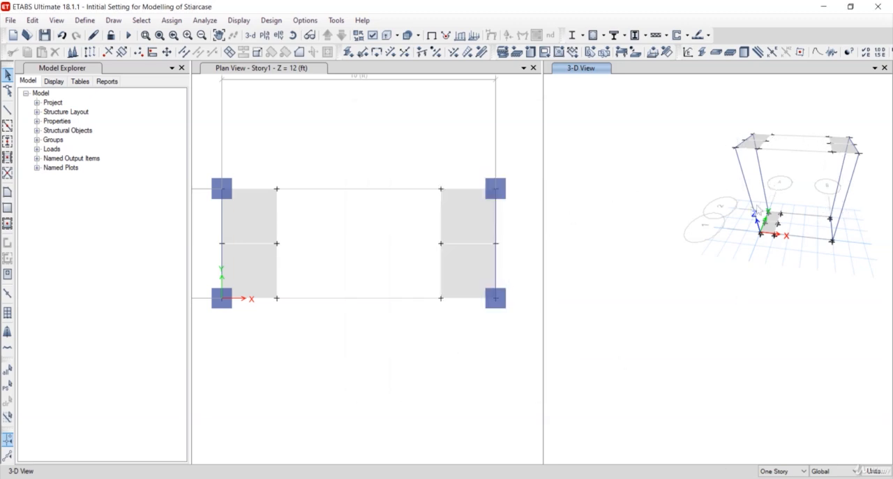
# Move the two replicated landing slabs at grid line B down to mid-height using Delta X 0, Delta Y 0 and Delta Z -6 ft
pyautogui.scroll(3, 788, 197)
pyautogui.scroll(-3, 823, 199)
pyautogui.scroll(3, 835, 196)
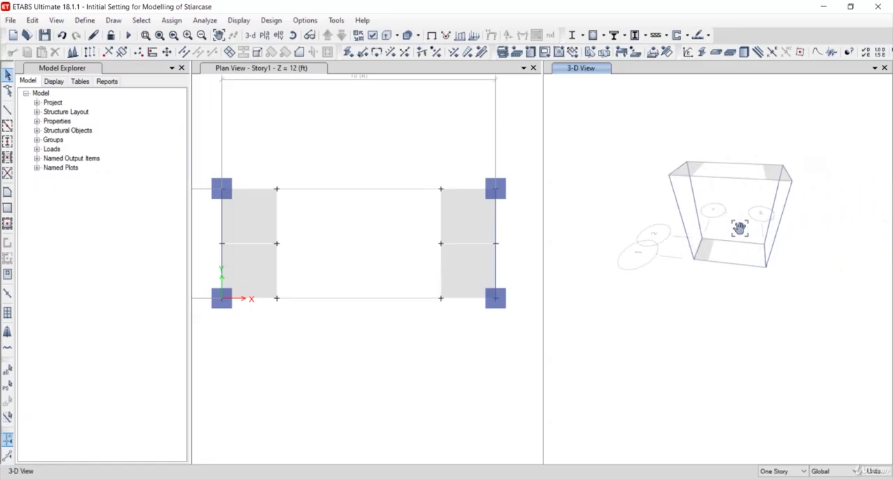
pyautogui.scroll(-3, 742, 225)
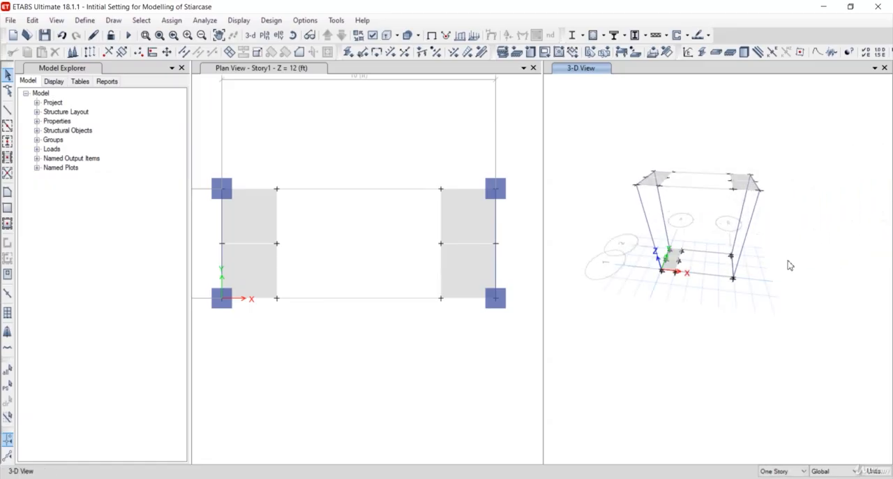
pyautogui.scroll(3, 787, 279)
pyautogui.scroll(-3, 779, 230)
pyautogui.click(743, 206)
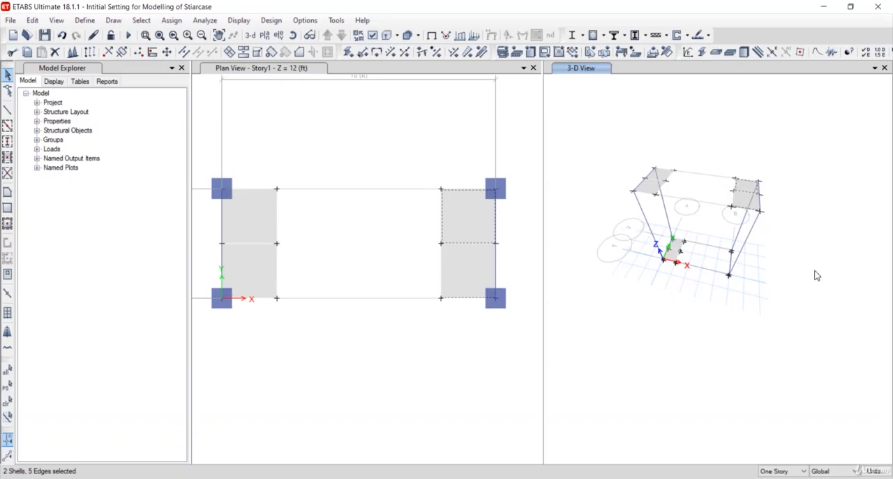
pyautogui.hotkey('ctrl', 'r')
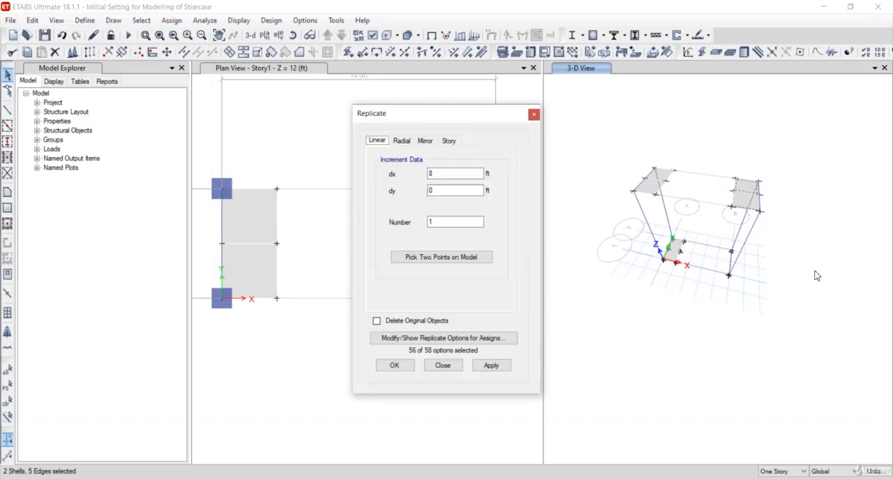
pyautogui.click(535, 115)
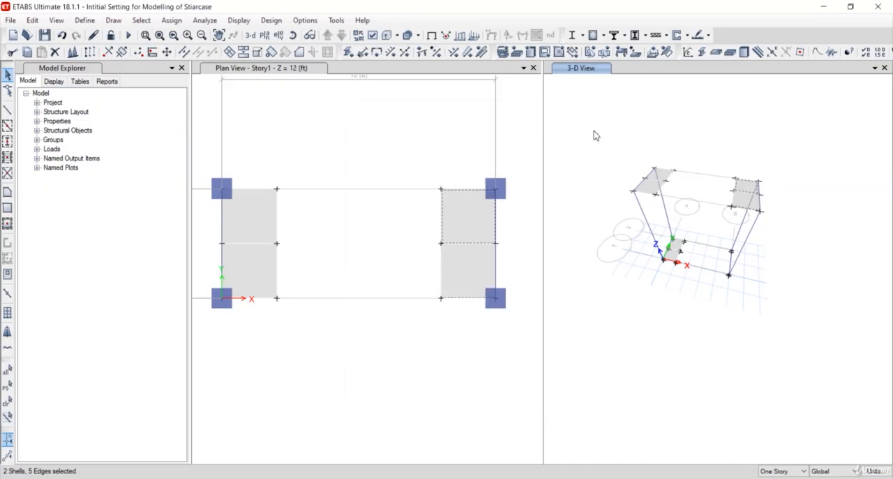
pyautogui.hotkey('ctrl', 'm')
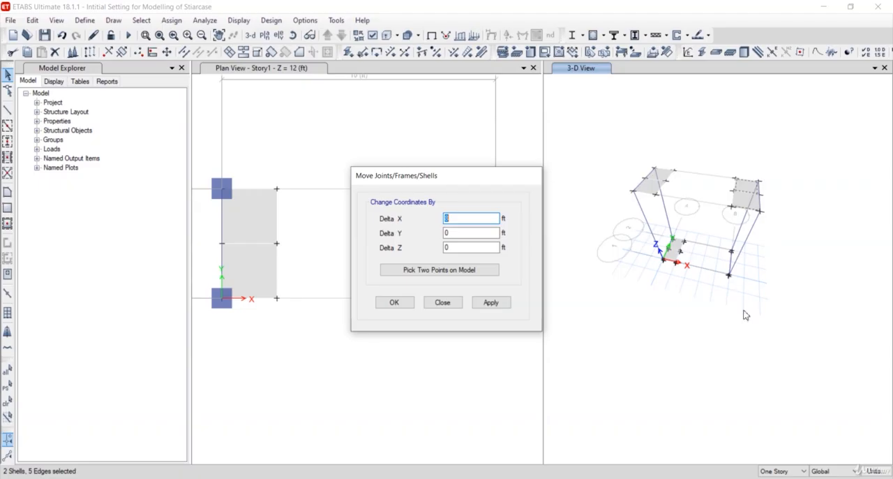
pyautogui.moveTo(743, 309); pyautogui.dragTo(751, 227, button='middle')
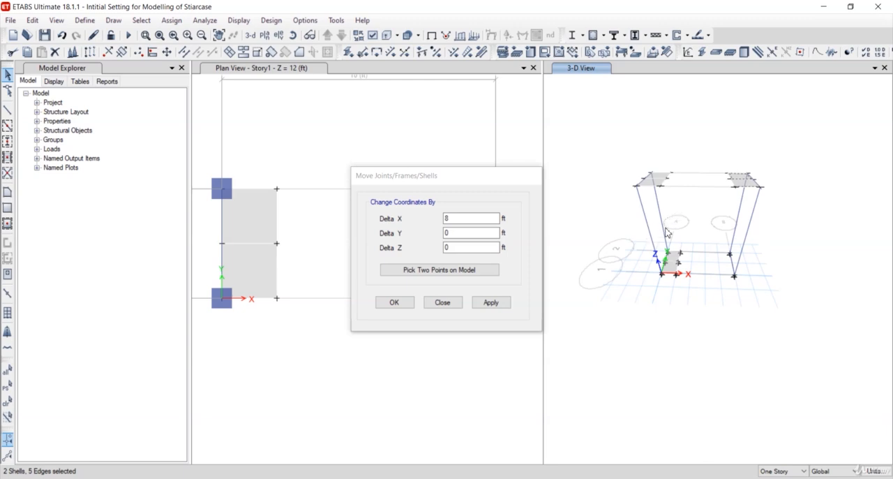
pyautogui.click(434, 230)
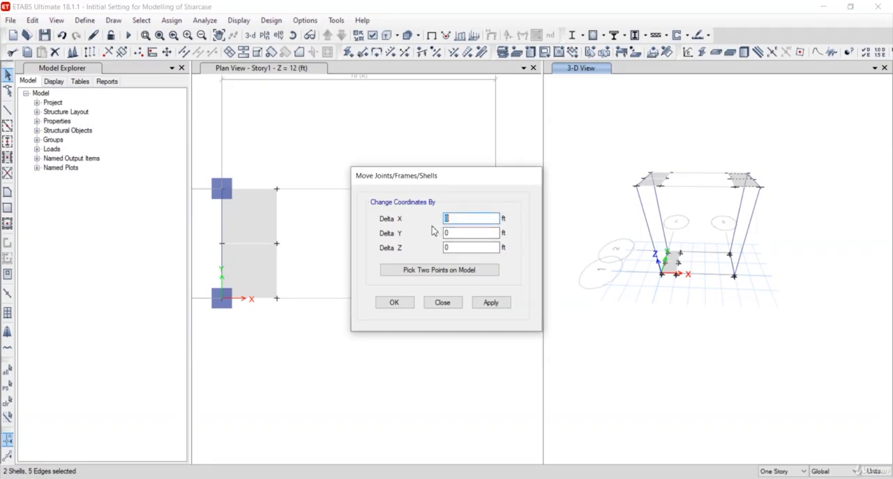
pyautogui.write('0')
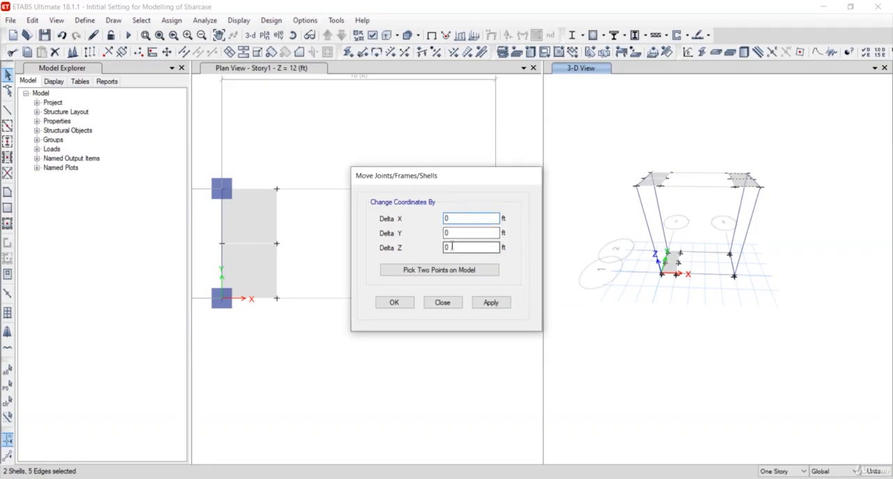
pyautogui.click(448, 248)
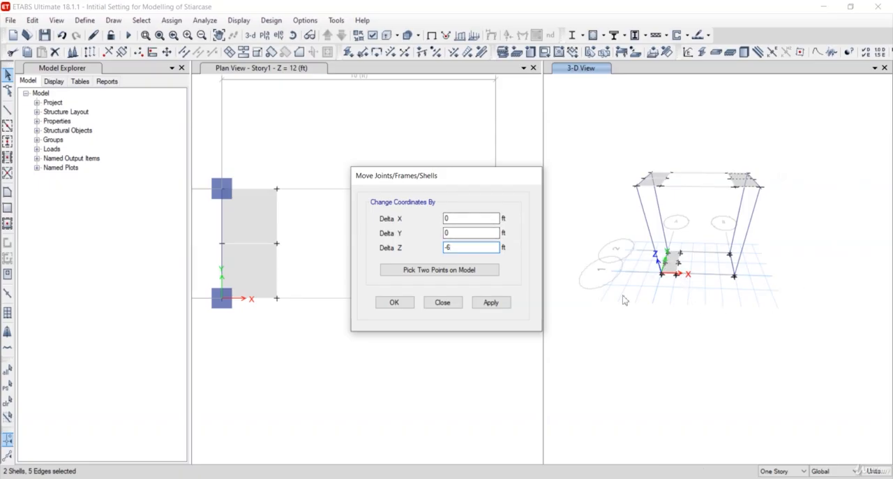
pyautogui.click(498, 305)
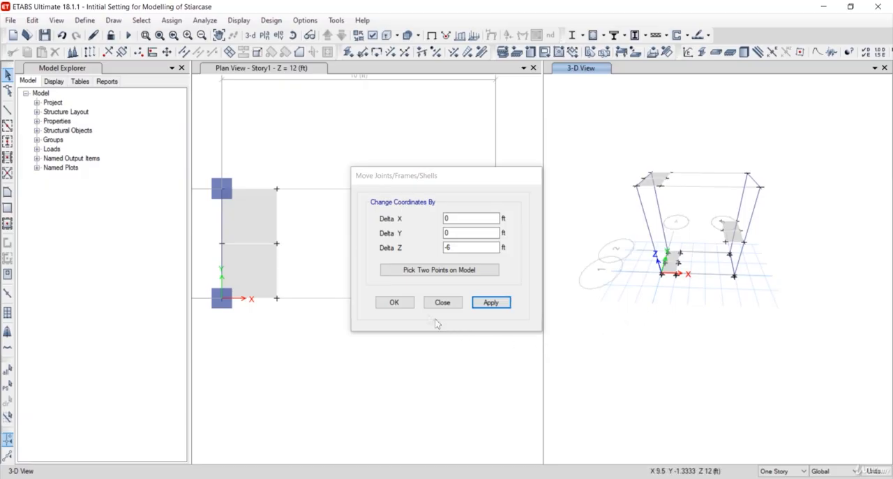
pyautogui.click(395, 303)
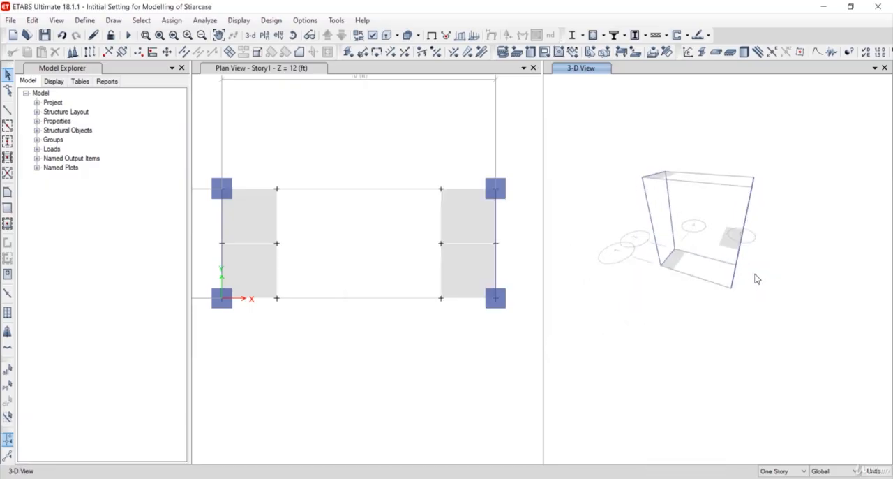
# Draw a straight Beam frame along the outer edge of the mid-height landing, joining its two corner joints at the grid line B columns
pyautogui.scroll(5, 758, 277)
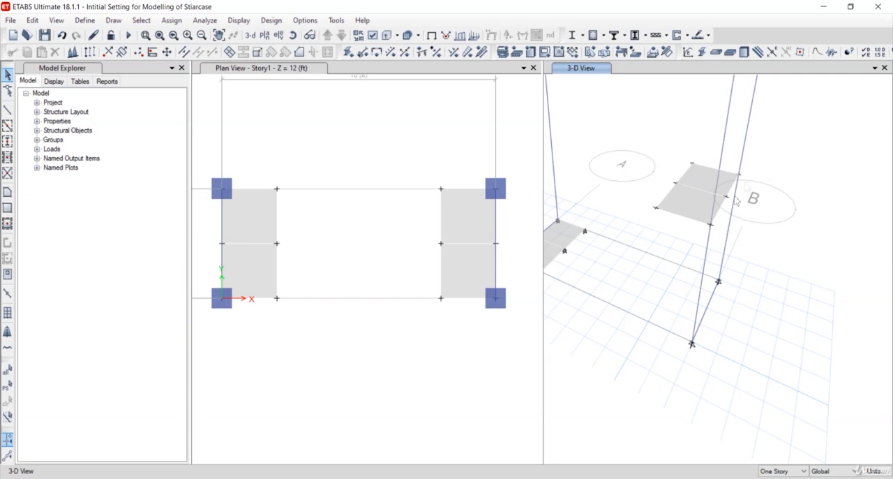
pyautogui.click(8, 111)
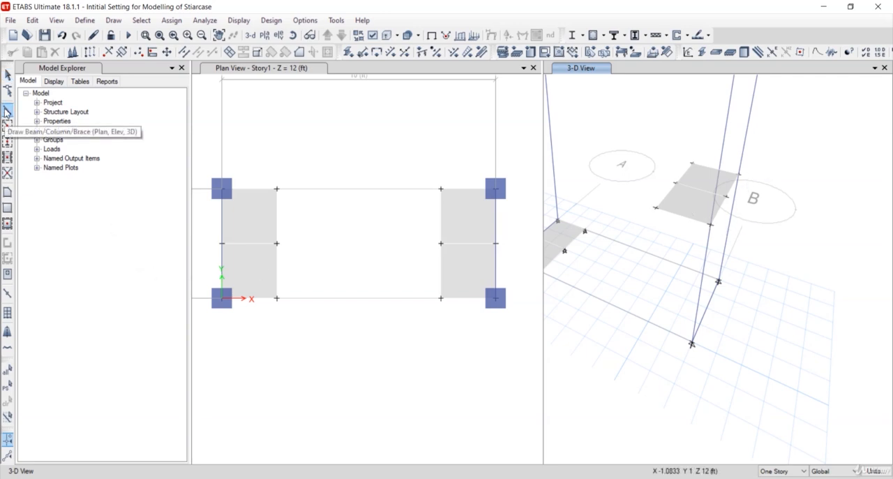
pyautogui.click(709, 224)
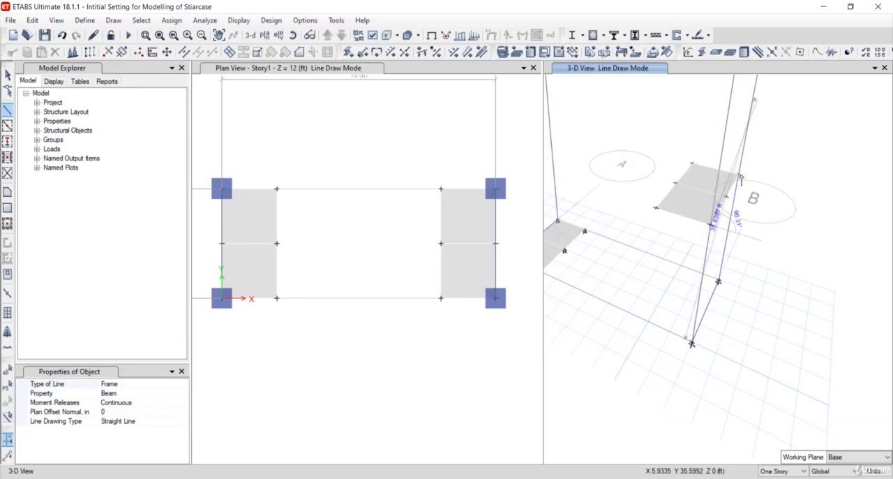
pyautogui.click(739, 175)
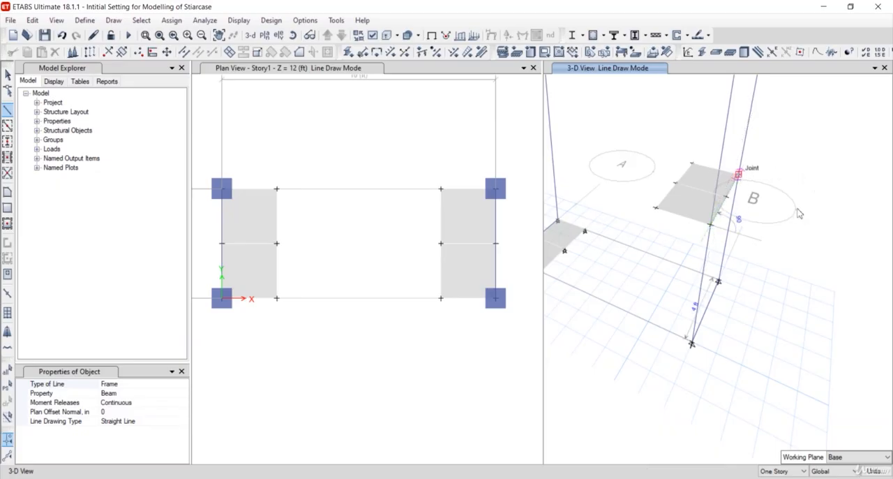
pyautogui.rightClick(799, 212)
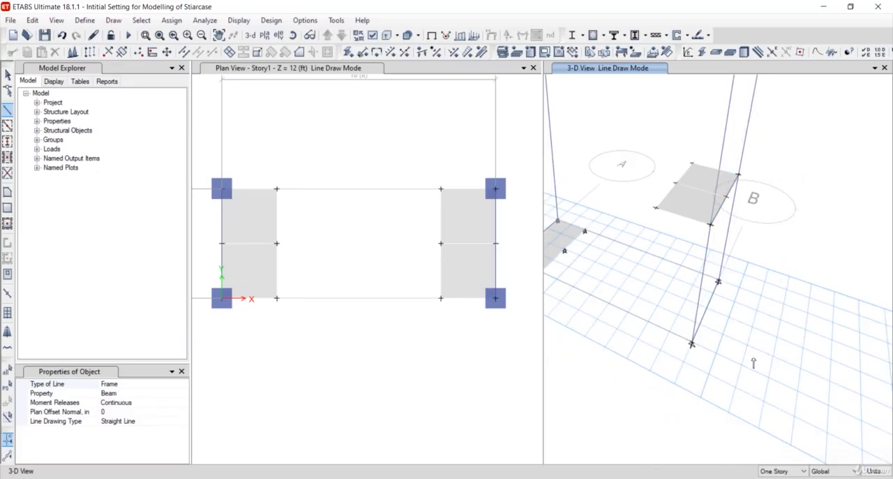
# Draw the upper flight as a Staircase slab area joining the grid line 2 halves of the Story1 and mid-height landings' inner edges
pyautogui.keyDown('shift'); pyautogui.moveTo(754, 357); pyautogui.dragTo(766, 356, button='middle'); pyautogui.keyUp('shift')
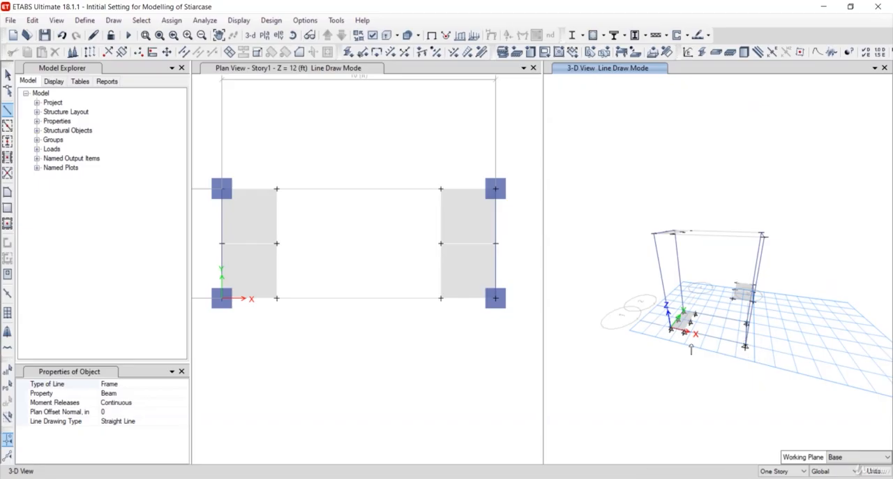
pyautogui.keyDown('shift'); pyautogui.moveTo(697, 300); pyautogui.dragTo(698, 315, button='middle'); pyautogui.keyUp('shift')
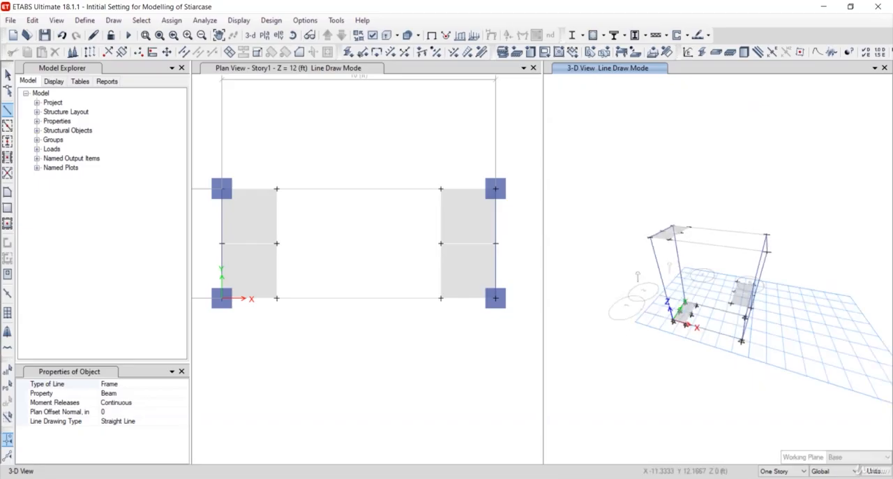
pyautogui.click(9, 193)
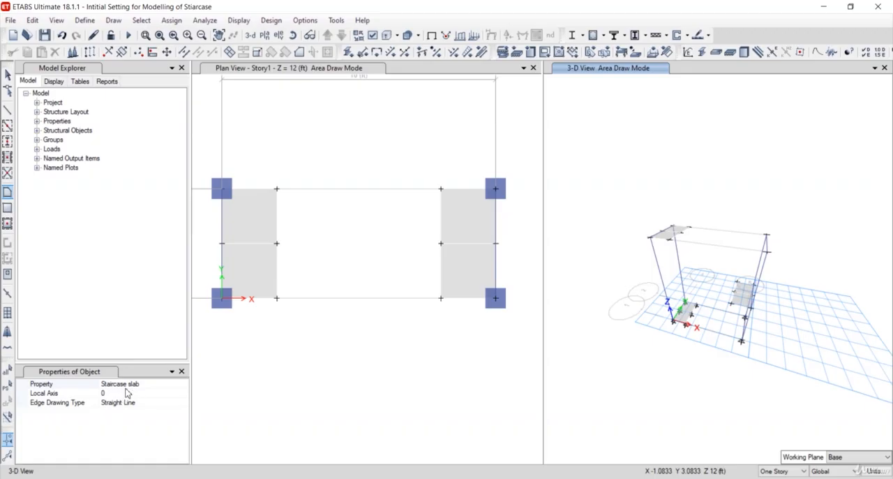
pyautogui.scroll(5, 752, 287)
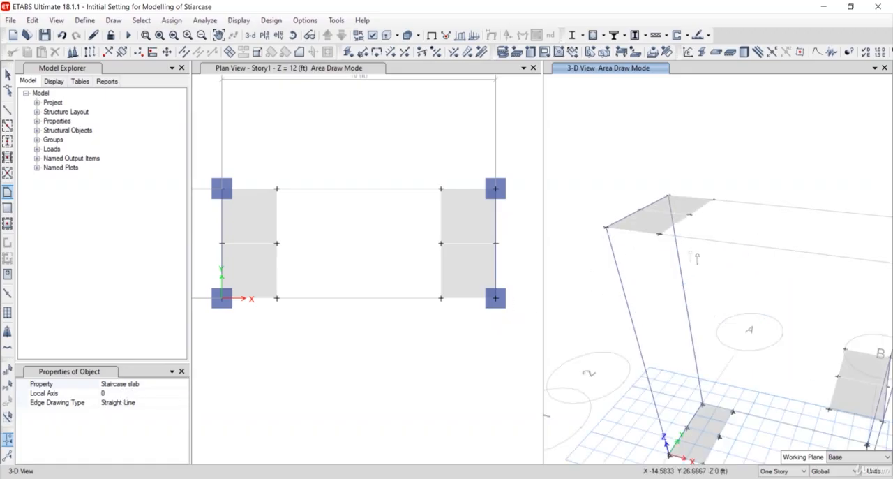
pyautogui.moveTo(756, 284); pyautogui.dragTo(736, 254, button='middle')
pyautogui.keyDown('shift'); pyautogui.moveTo(745, 334); pyautogui.dragTo(766, 380, button='middle'); pyautogui.keyUp('shift')
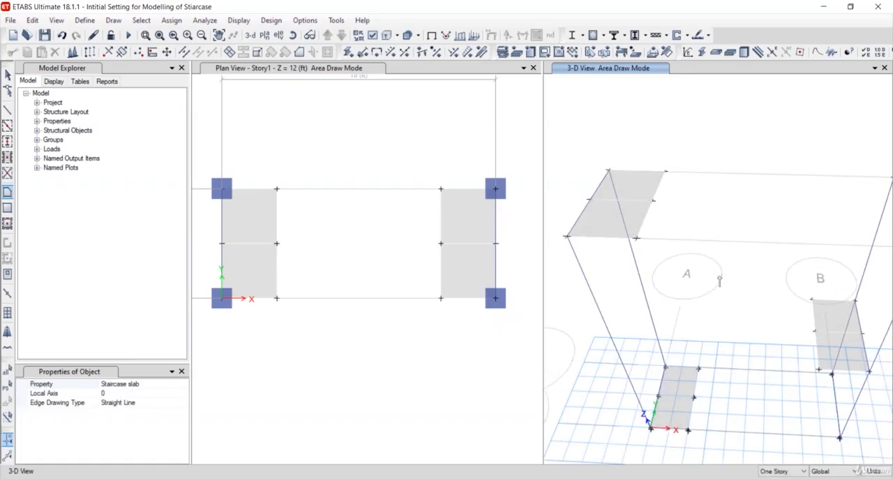
pyautogui.click(664, 172)
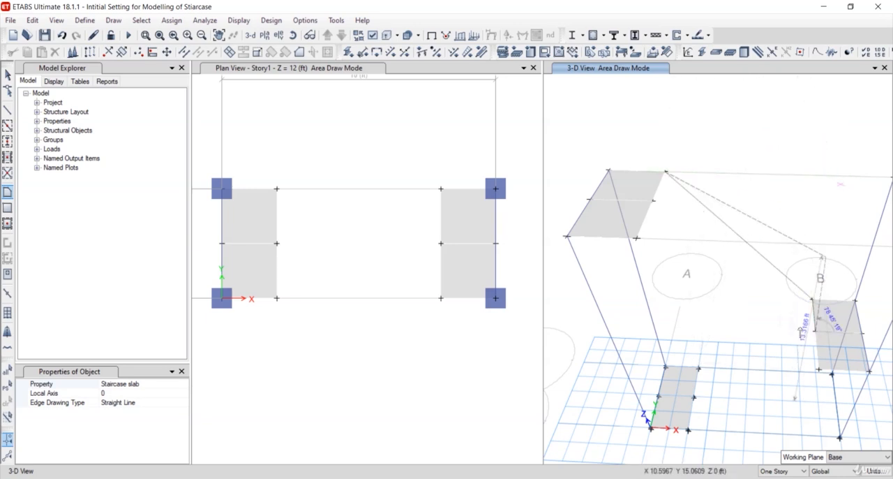
pyautogui.click(654, 202)
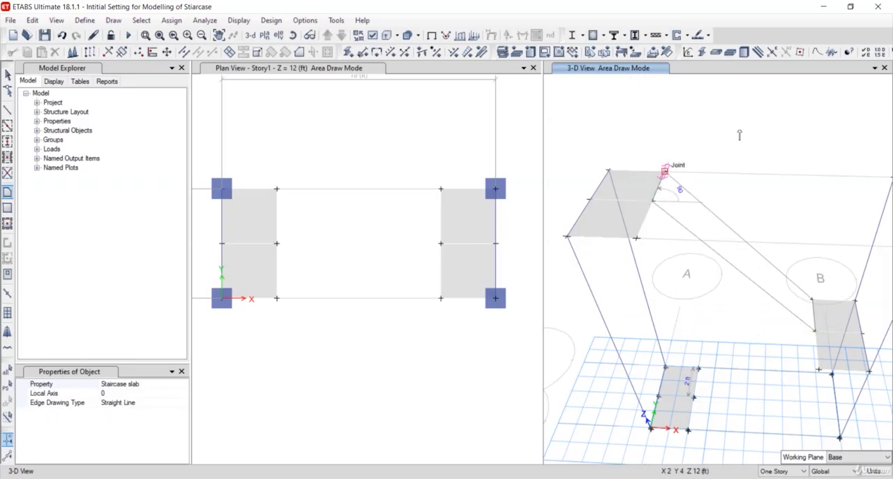
pyautogui.doubleClick(664, 171)
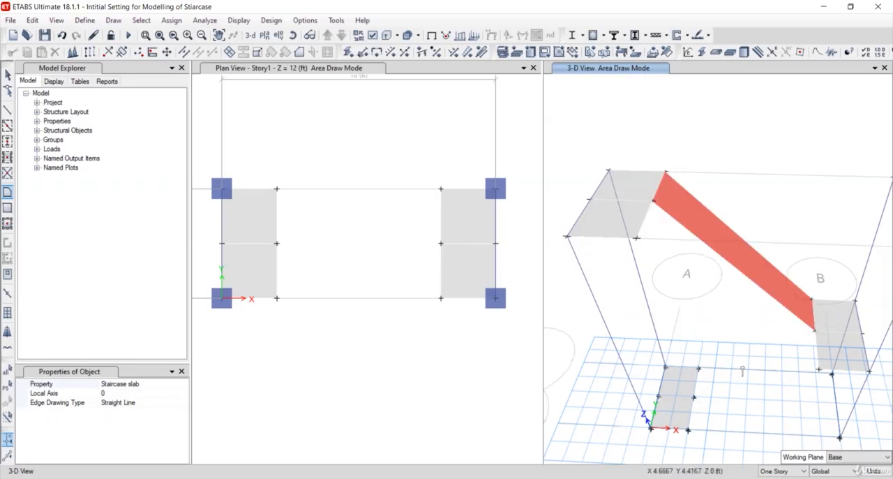
# Draw the lower flight as a Staircase slab area joining the grid line 1 halves of the Base and mid-height landings' inner edges
pyautogui.click(693, 396)
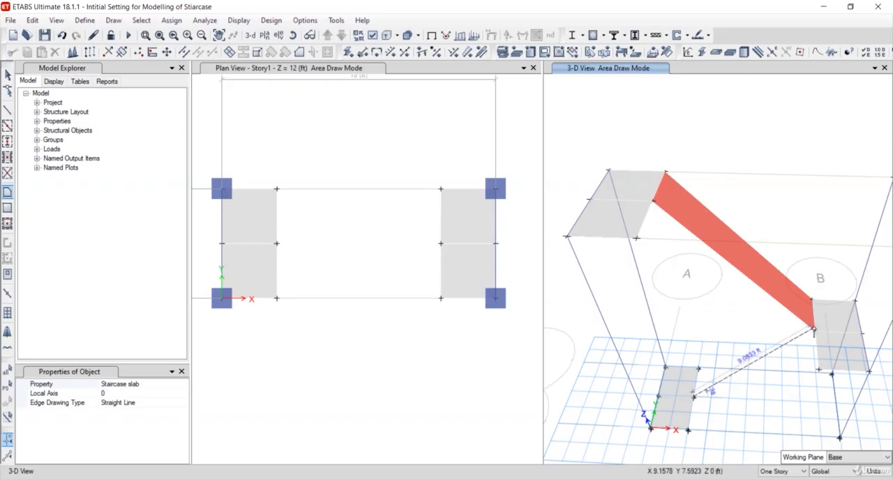
pyautogui.click(815, 332)
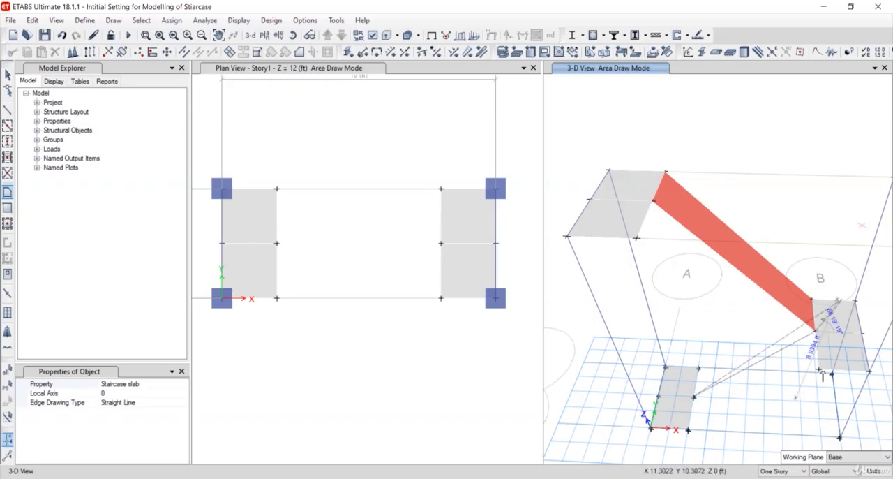
pyautogui.click(688, 431)
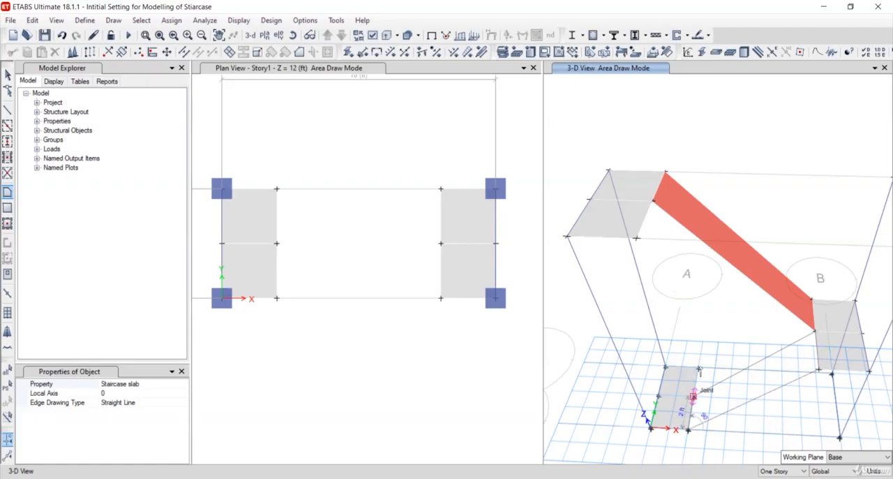
pyautogui.press('Return')
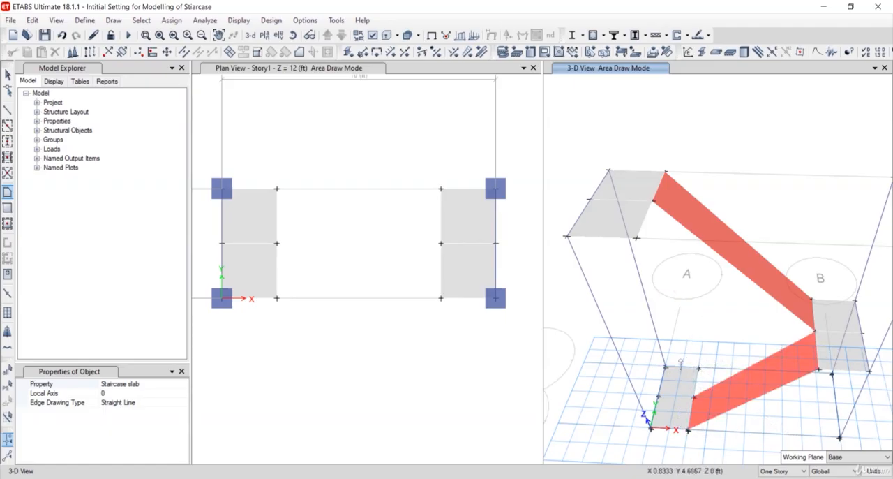
pyautogui.scroll(-3, 681, 363)
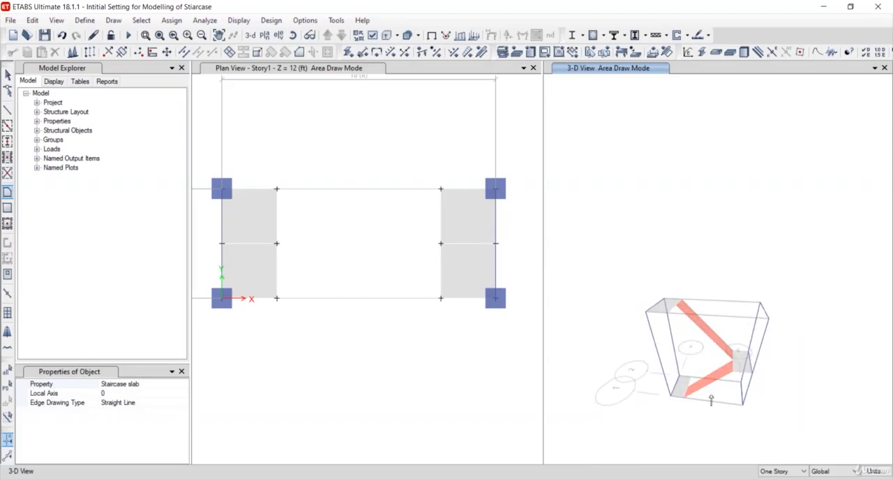
pyautogui.scroll(4, 711, 399)
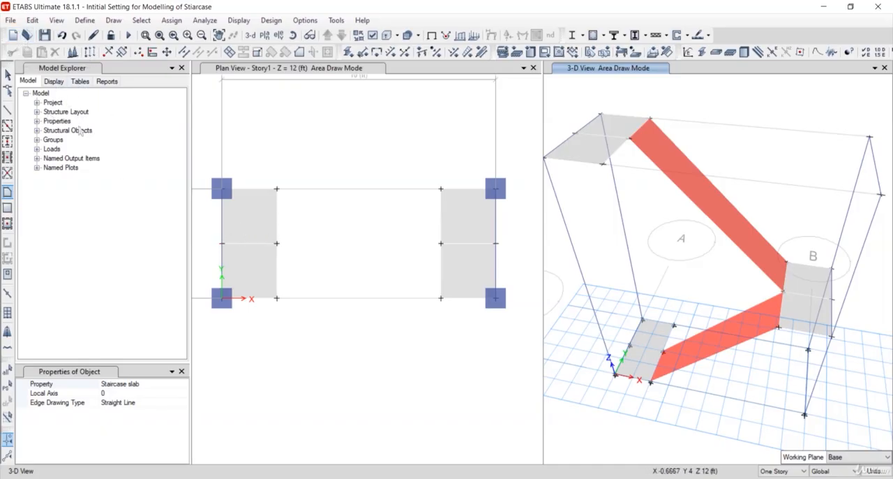
pyautogui.click(7, 74)
# Merge the two adjoining slab shells of each landing at Story1, mid-height and Base into one shell per landing
pyautogui.click(250, 231)
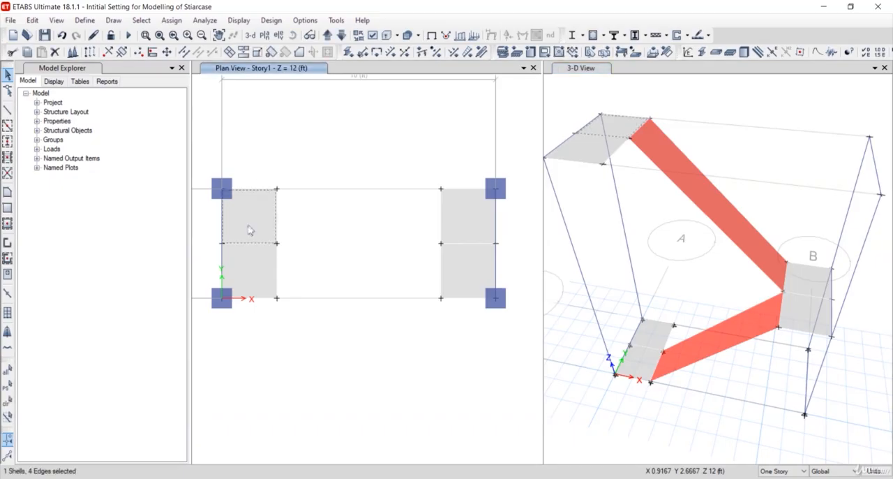
pyautogui.click(255, 270)
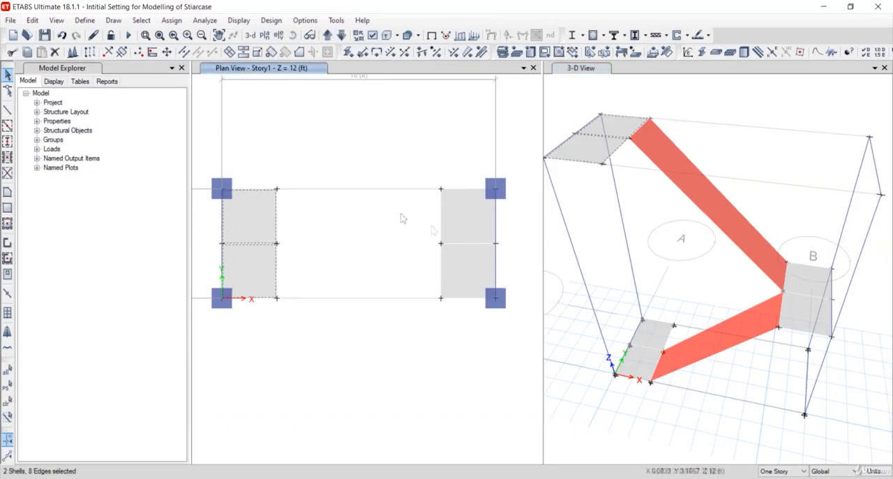
pyautogui.click(459, 227)
pyautogui.click(470, 277)
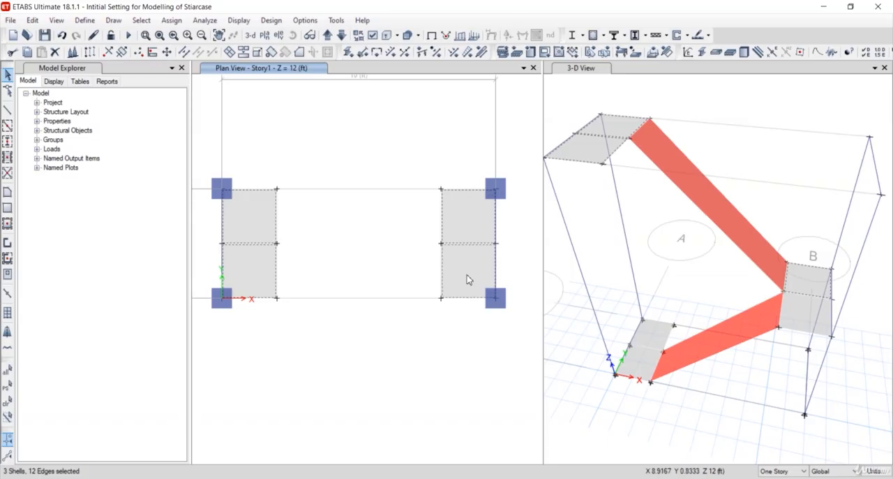
pyautogui.click(660, 340)
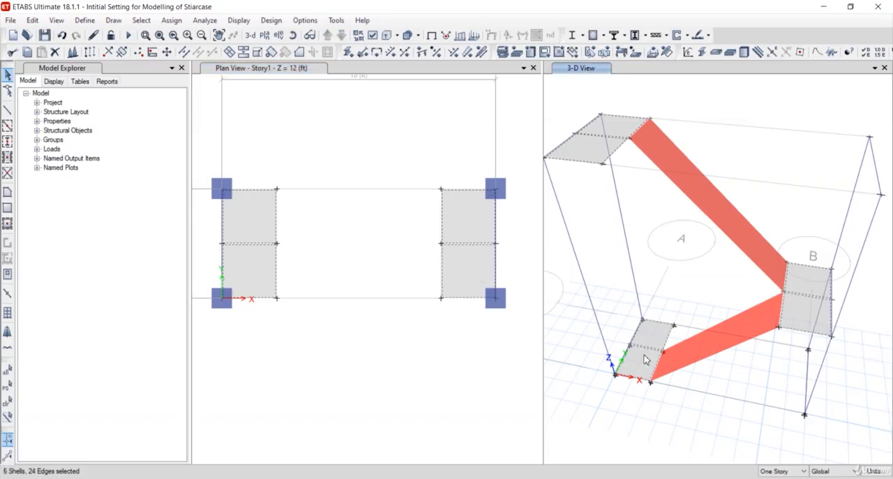
pyautogui.click(33, 20)
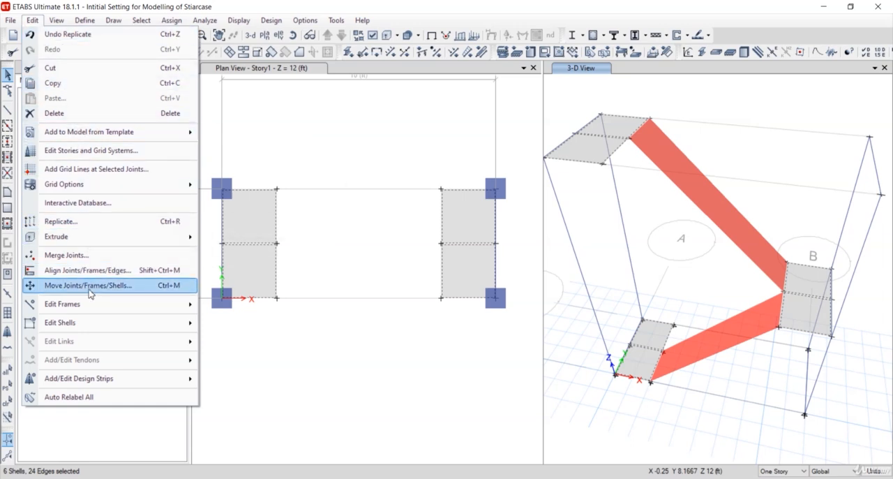
pyautogui.moveTo(89, 328)
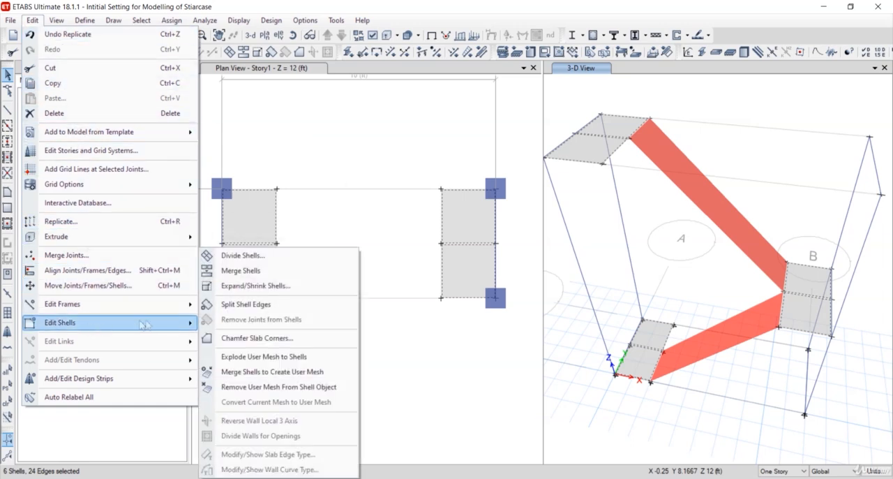
pyautogui.click(240, 271)
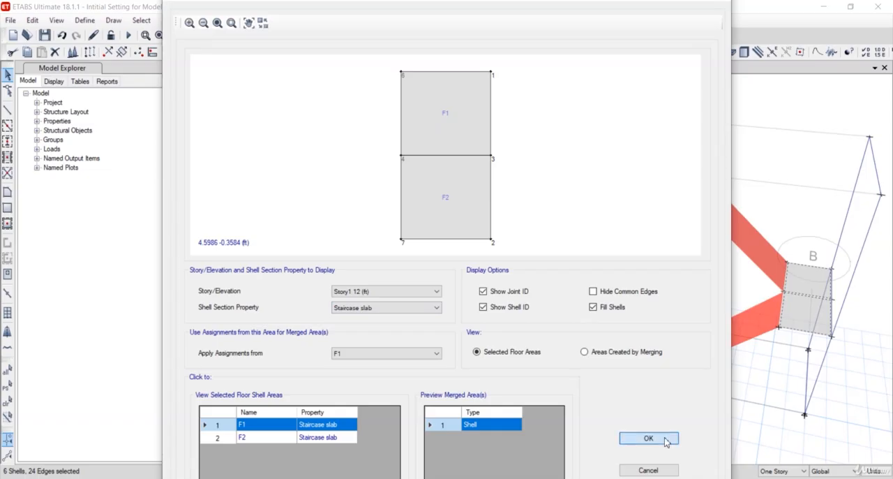
pyautogui.click(644, 437)
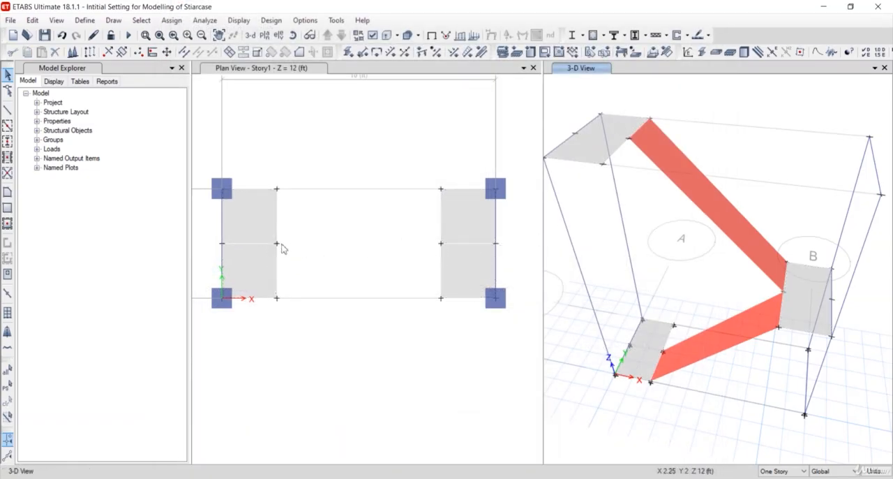
# Examine the slab information and assignments of the merged Story1, mid-height and Base landings
pyautogui.scroll(-3, 444, 242)
pyautogui.scroll(3, 444, 241)
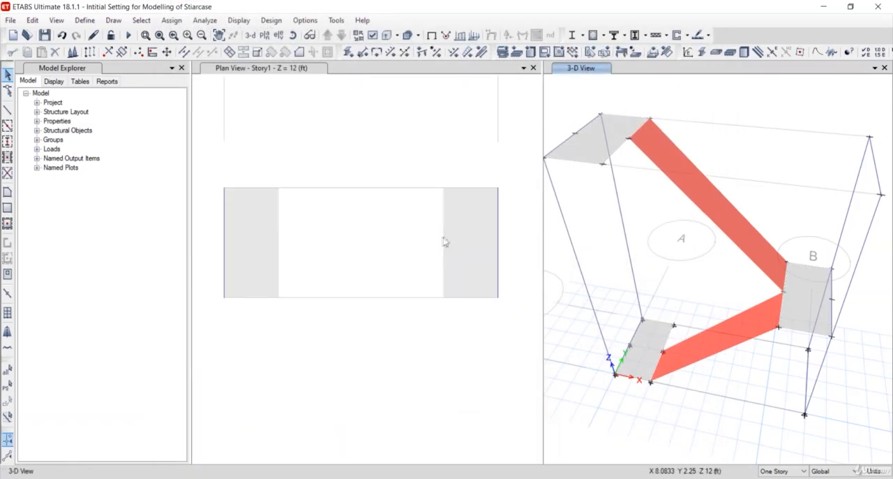
pyautogui.rightClick(584, 150)
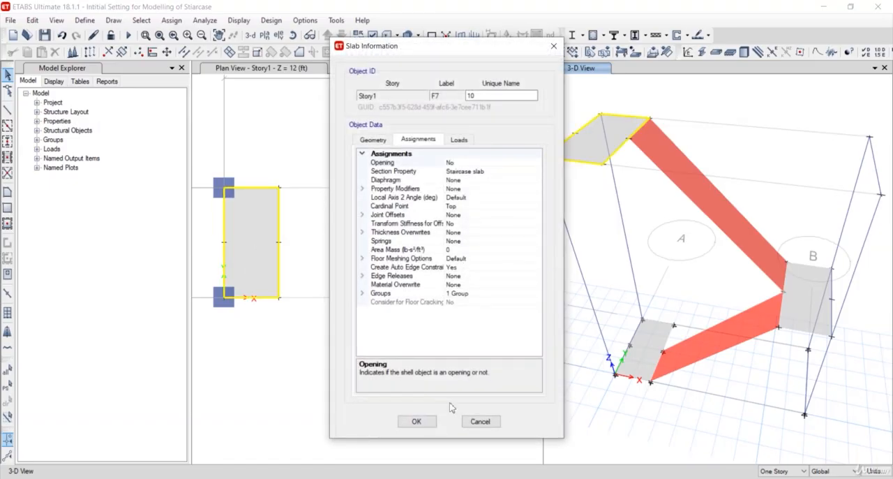
pyautogui.click(418, 421)
pyautogui.rightClick(808, 316)
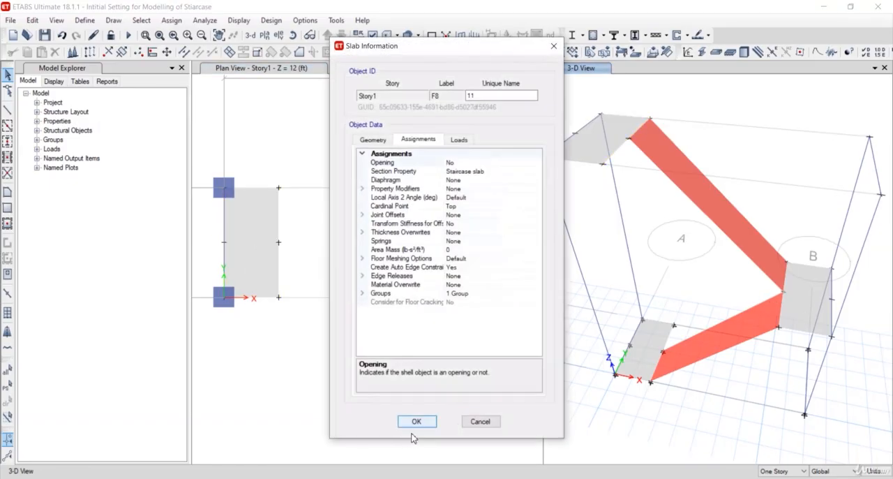
pyautogui.click(418, 422)
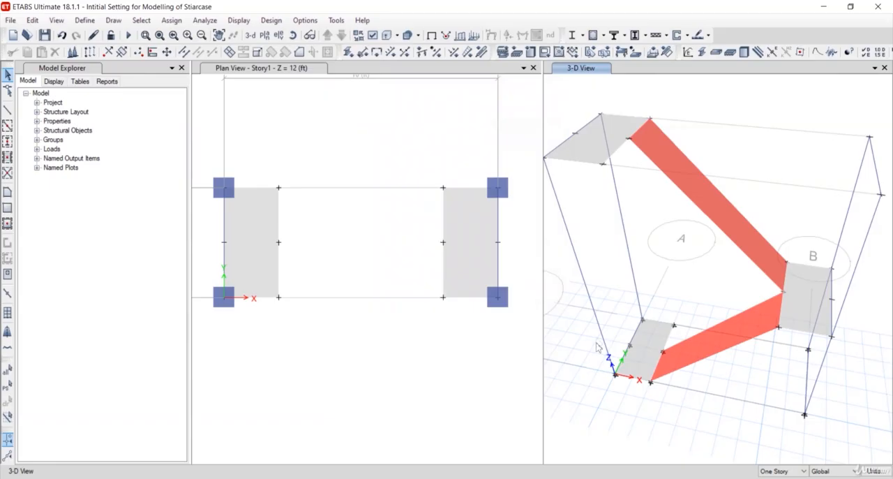
pyautogui.rightClick(646, 337)
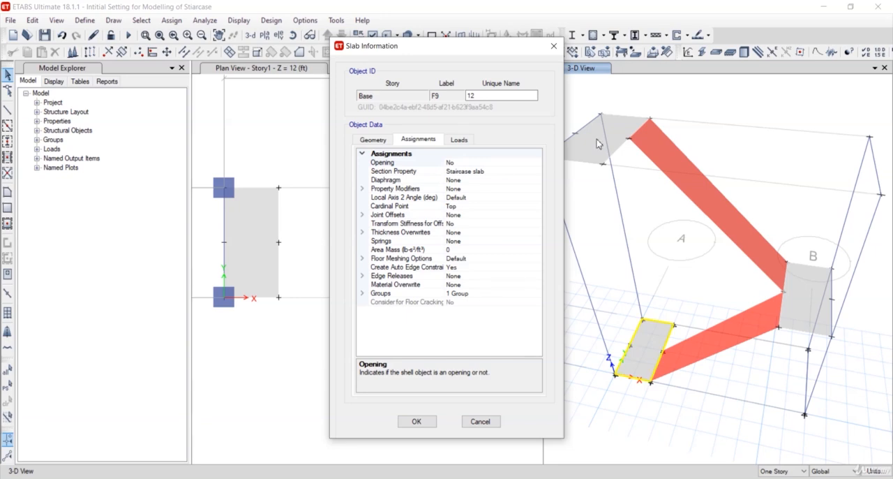
pyautogui.click(426, 422)
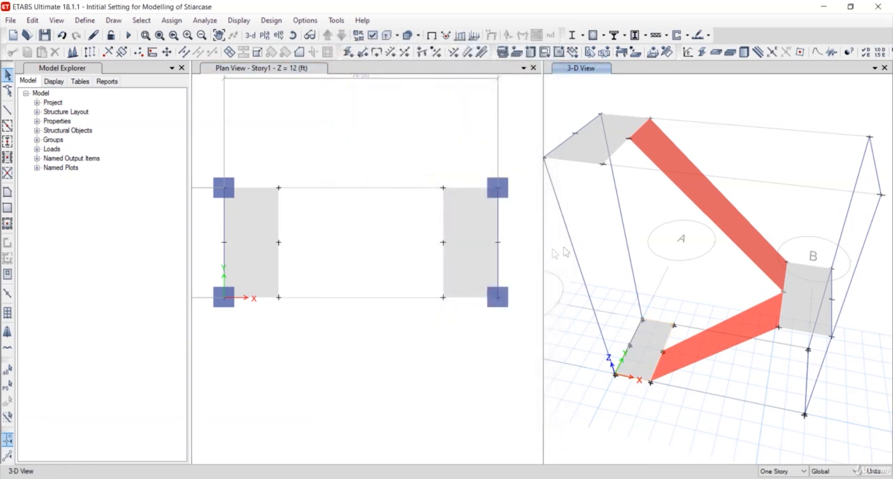
# Close the Story1 plan view and keep only the 3-D view of the staircase open
pyautogui.keyDown('shift'); pyautogui.moveTo(675, 390); pyautogui.dragTo(618, 115, button='middle'); pyautogui.keyUp('shift')
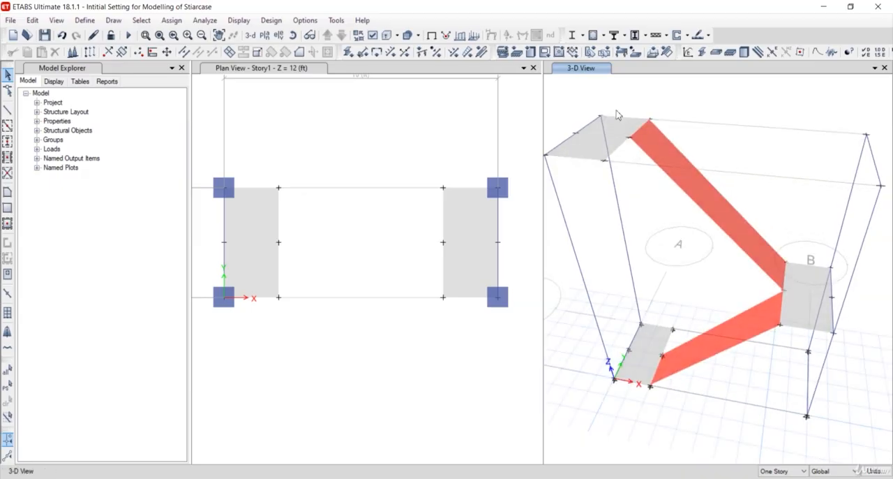
pyautogui.click(535, 68)
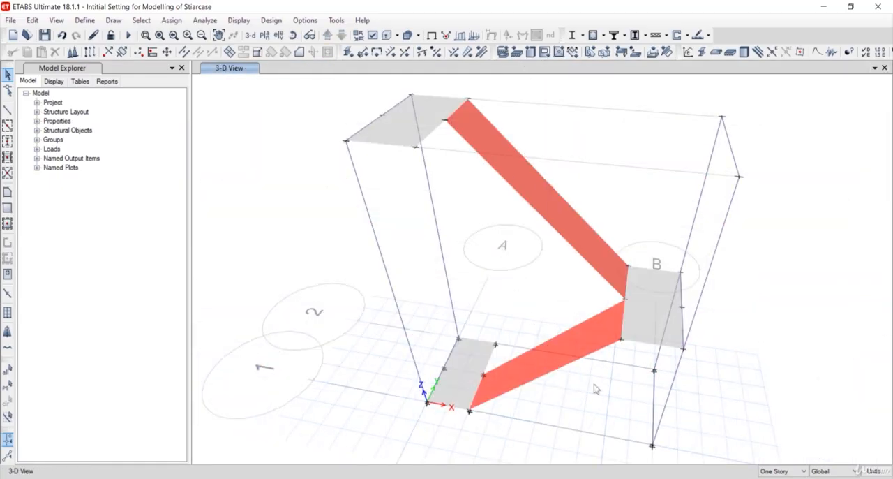